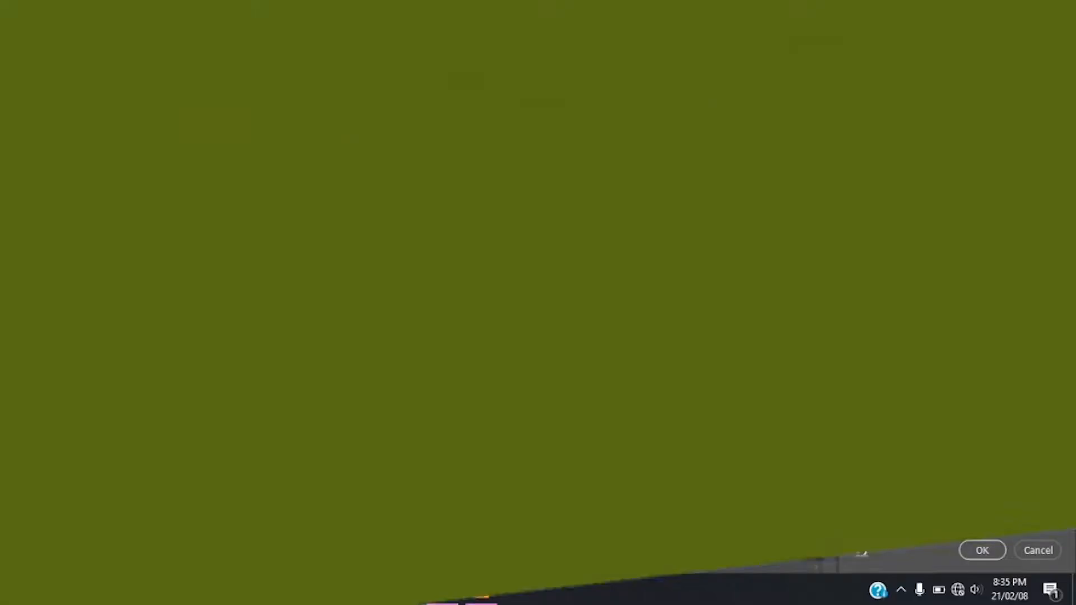
- Set the Contrast of the elk selection's edge to 50% in the global refinements
scroll(1009, 392, down, 8)
scroll(1020, 415, down, 1)
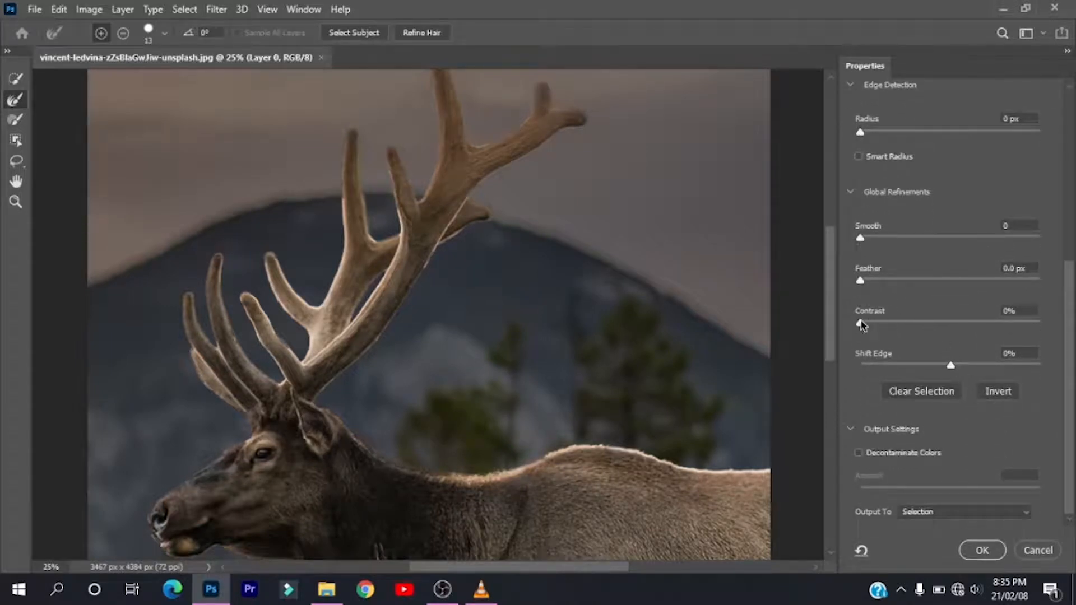
drag(863, 318, 930, 320)
double_click(1016, 309)
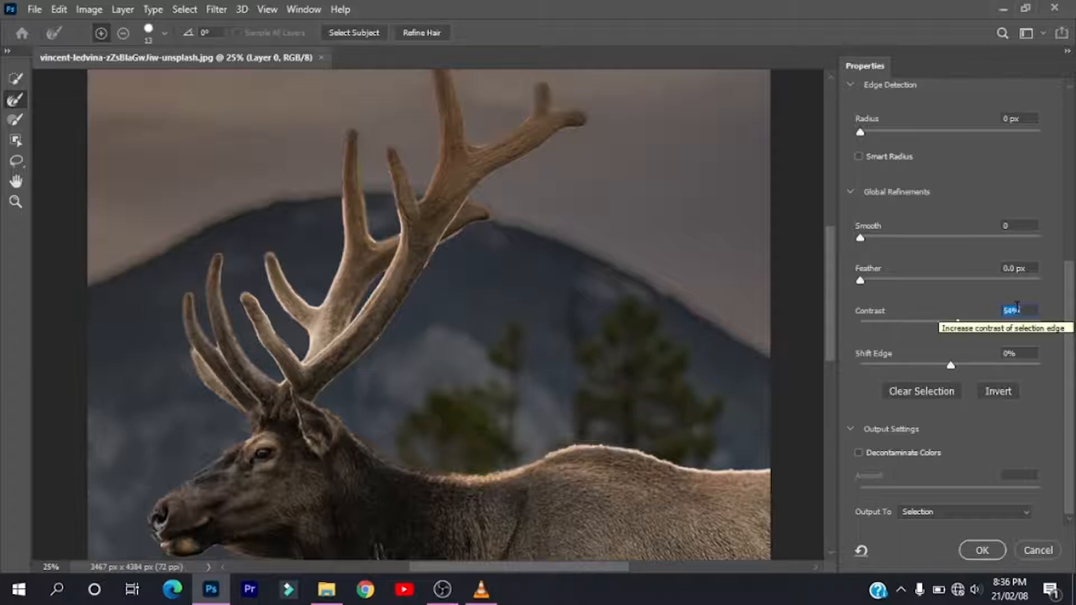
text(50)
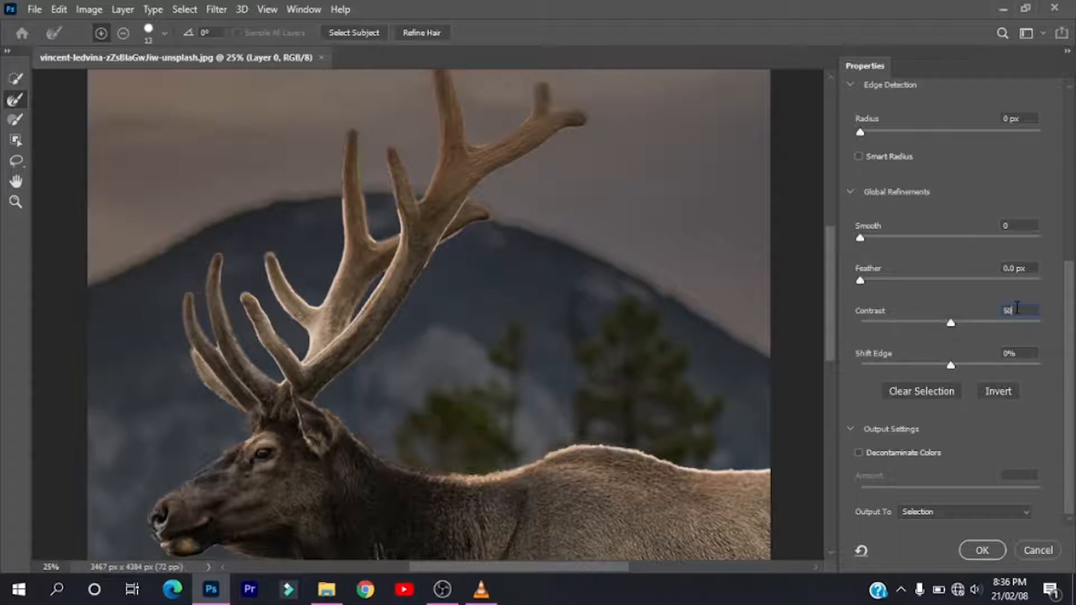
- Enable Decontaminate Colors and output the refined elk selection as a New Layer with Layer Mask
click(859, 453)
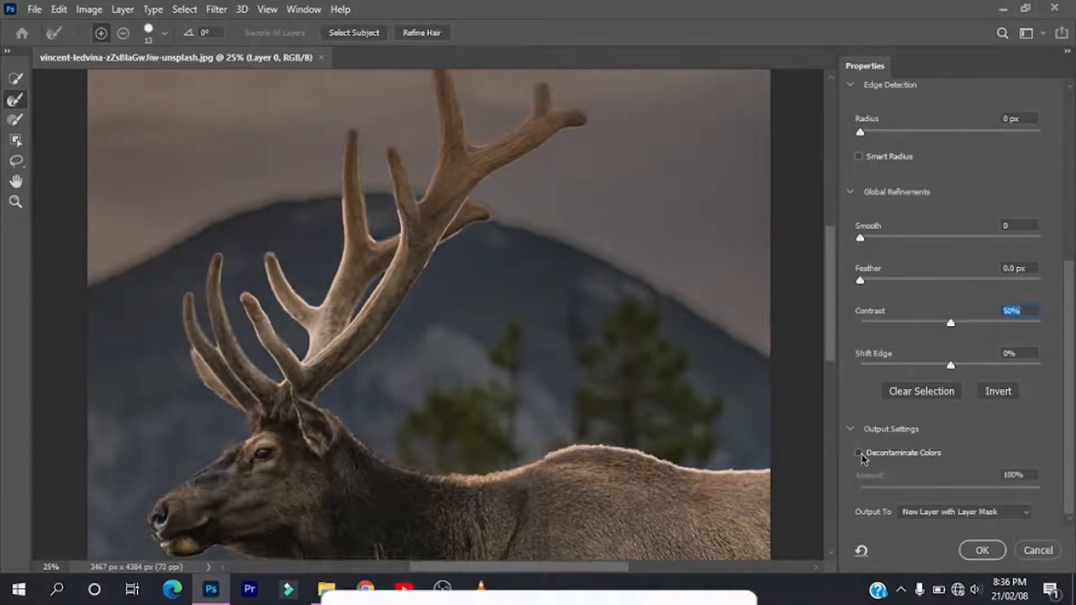
click(911, 512)
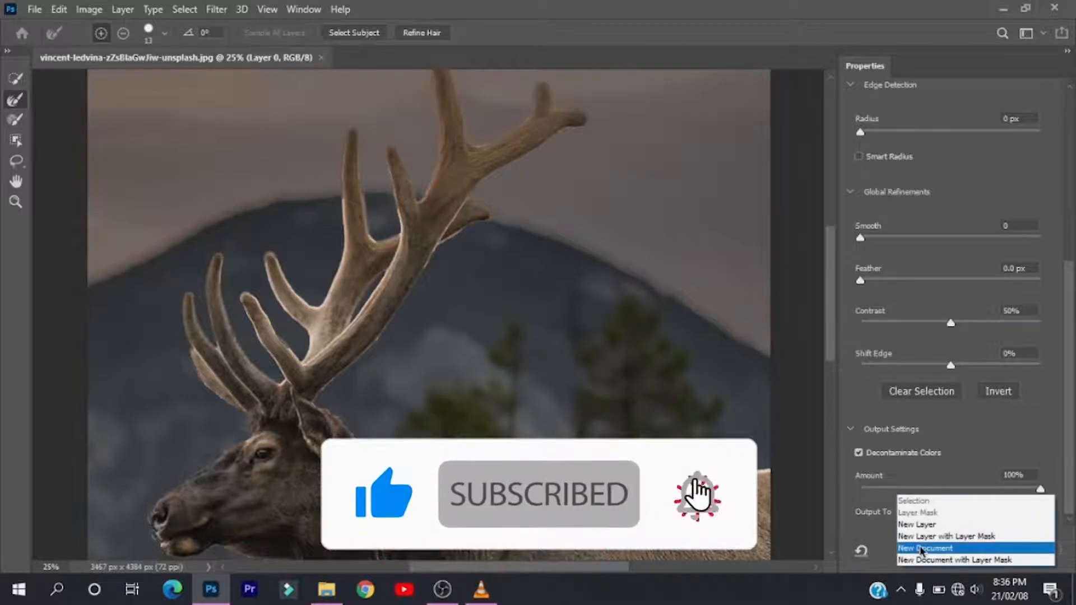
click(919, 536)
click(968, 553)
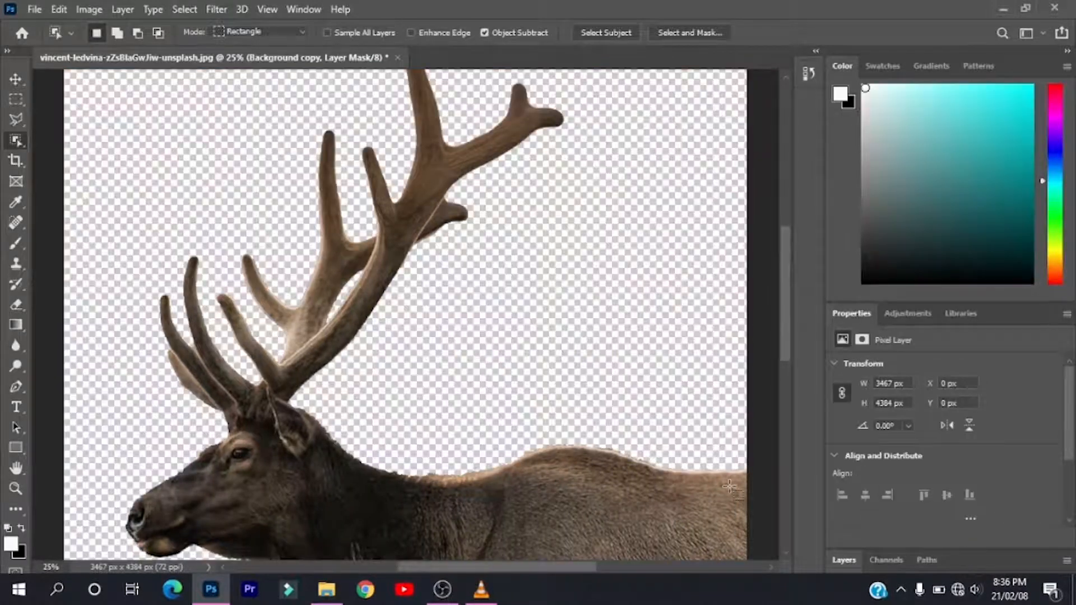
- Select the whole elk cutout, including its antlers, with the Object Selection tool
key(ctrl+minus)
key(ctrl+minus)
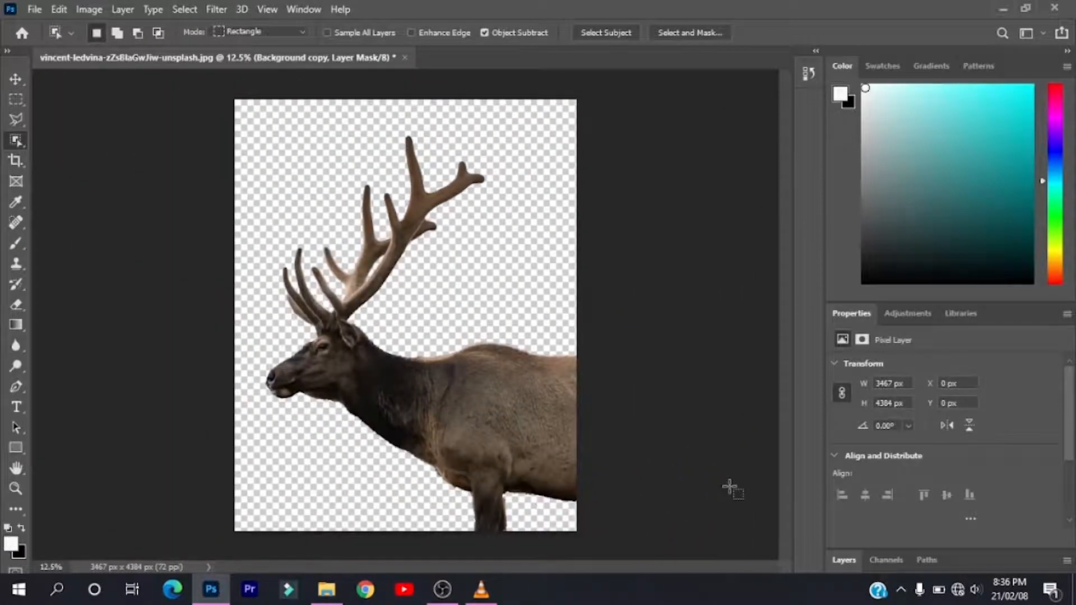
key(ctrl+plus)
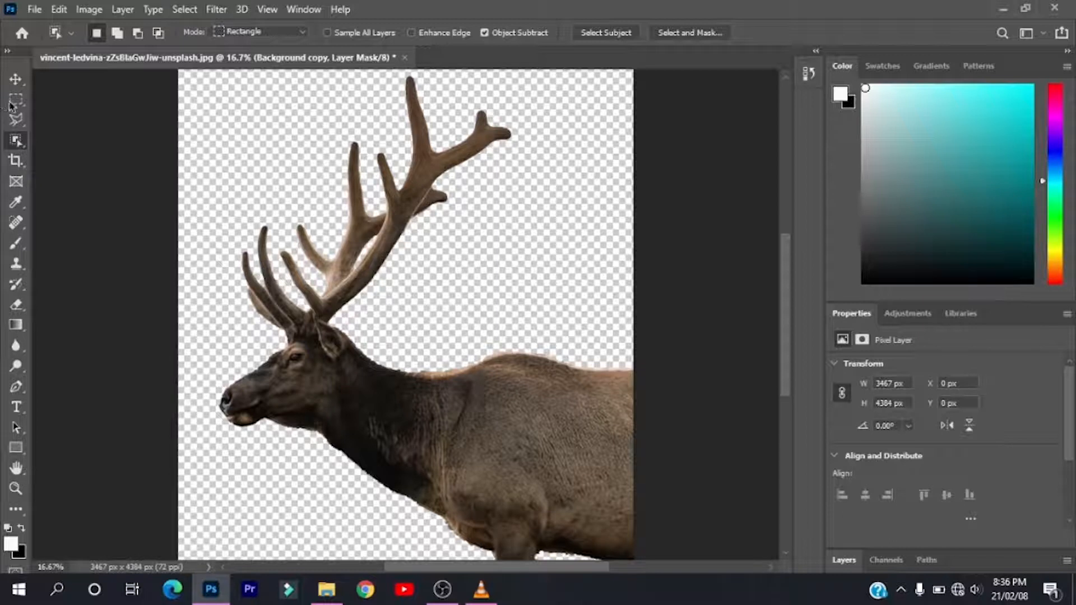
click(18, 82)
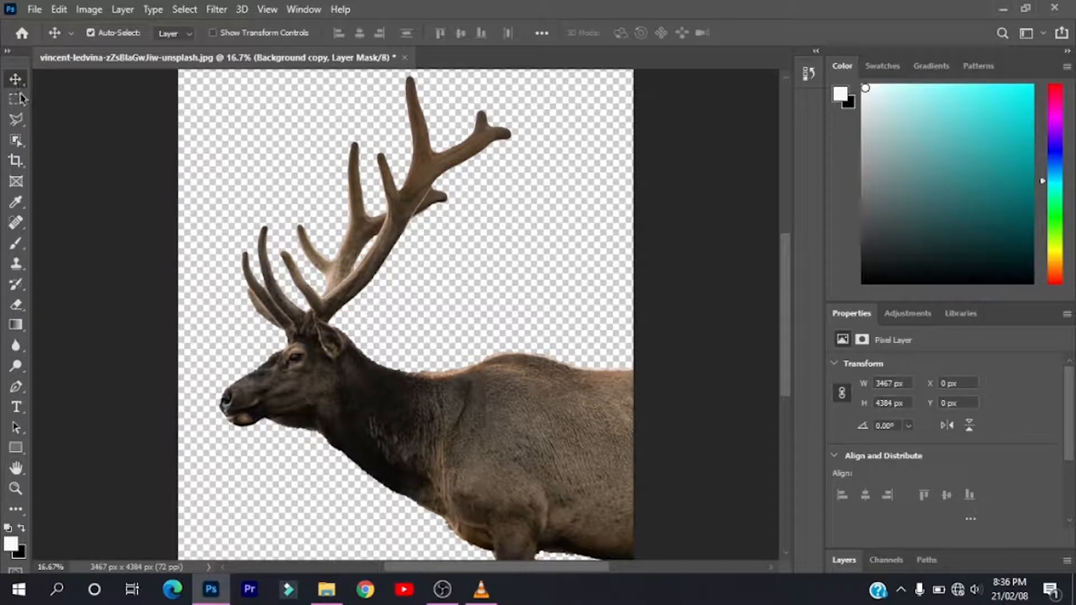
click(16, 140)
drag(190, 85, 633, 559)
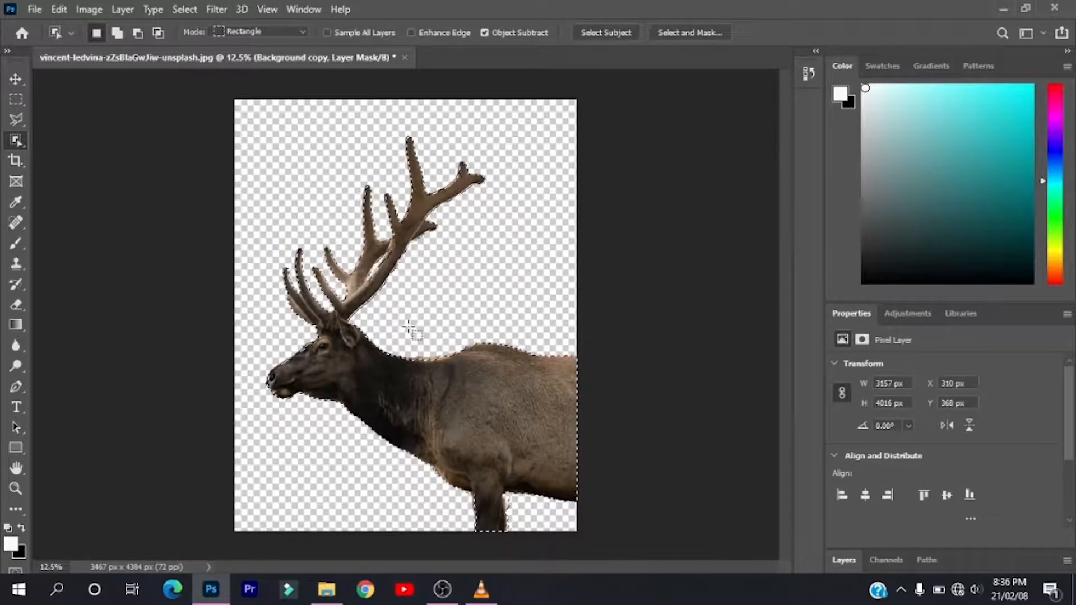
- Subtract the elk's head and body from the selection with the Polygonal Lasso, keeping only the antlers selected
right_click(18, 128)
click(84, 128)
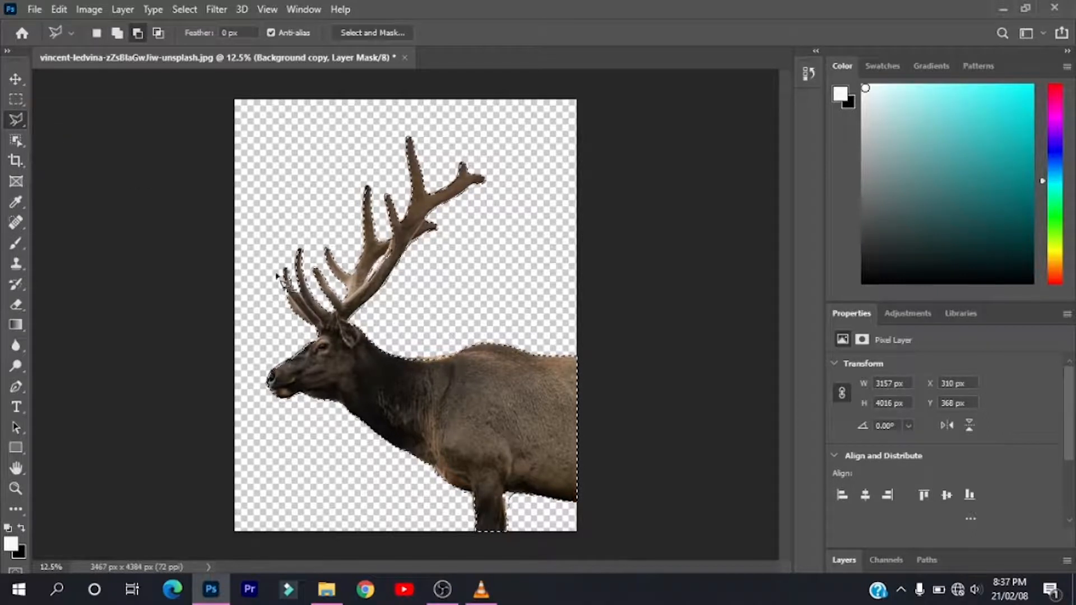
click(243, 329)
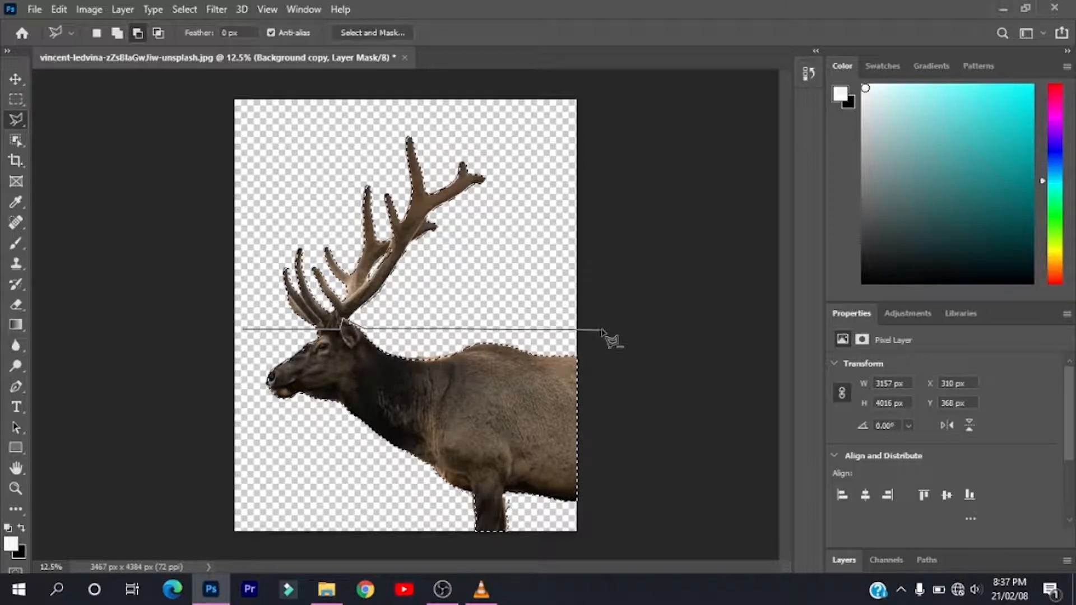
click(619, 328)
click(617, 535)
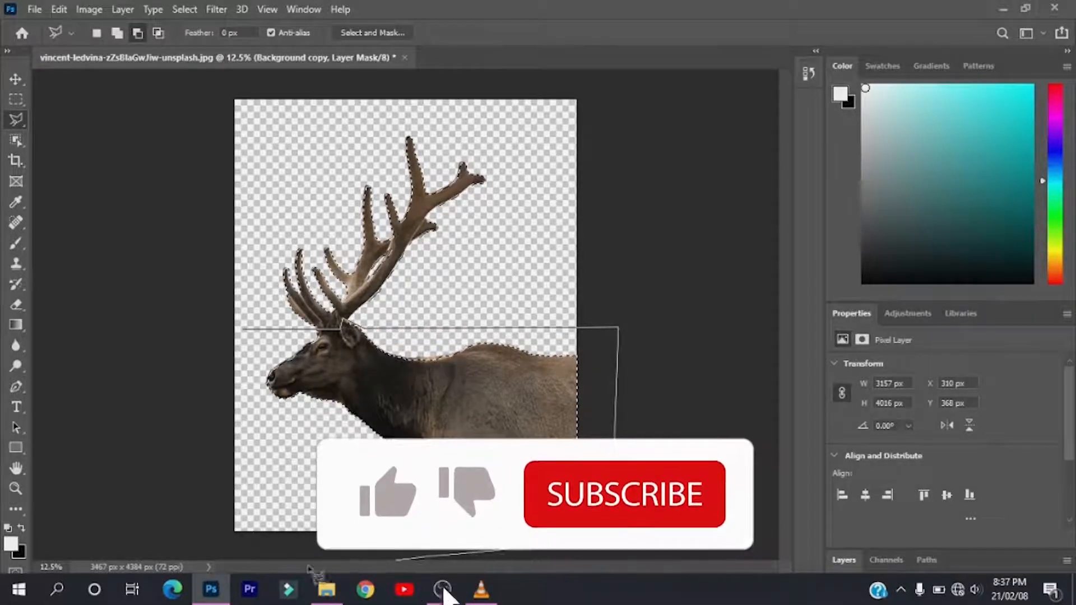
click(217, 535)
click(203, 338)
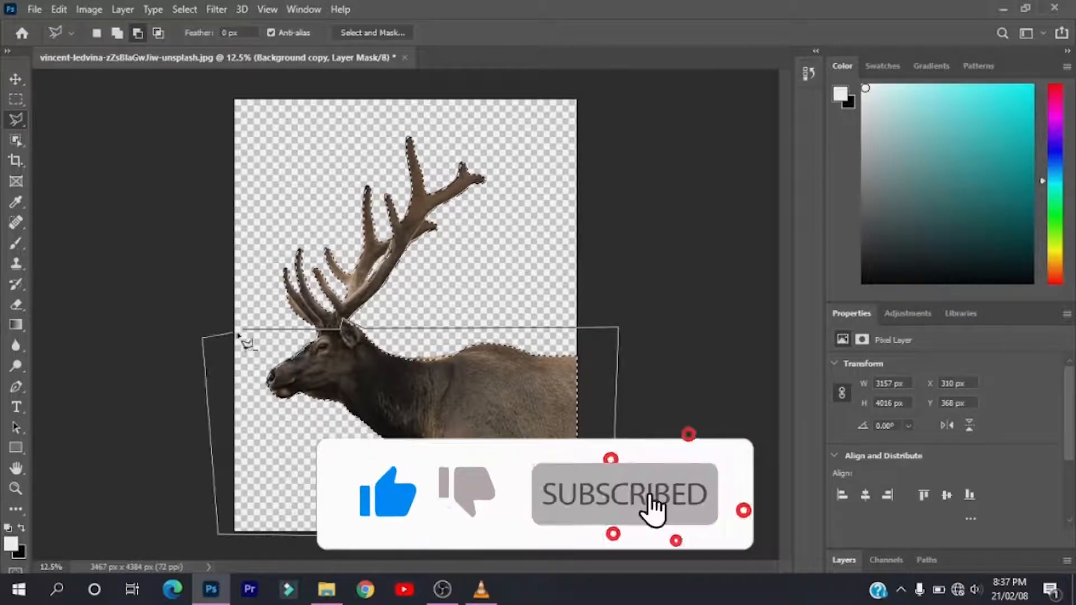
click(245, 335)
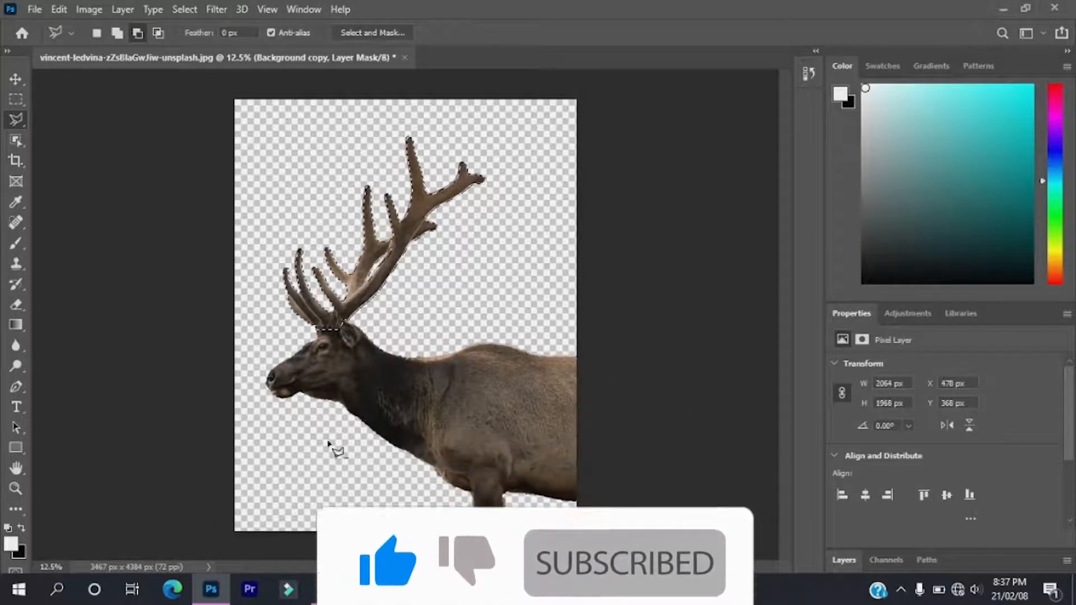
- Copy the selected antlers from the Background copy layer to a new layer and check the result on its own
click(844, 560)
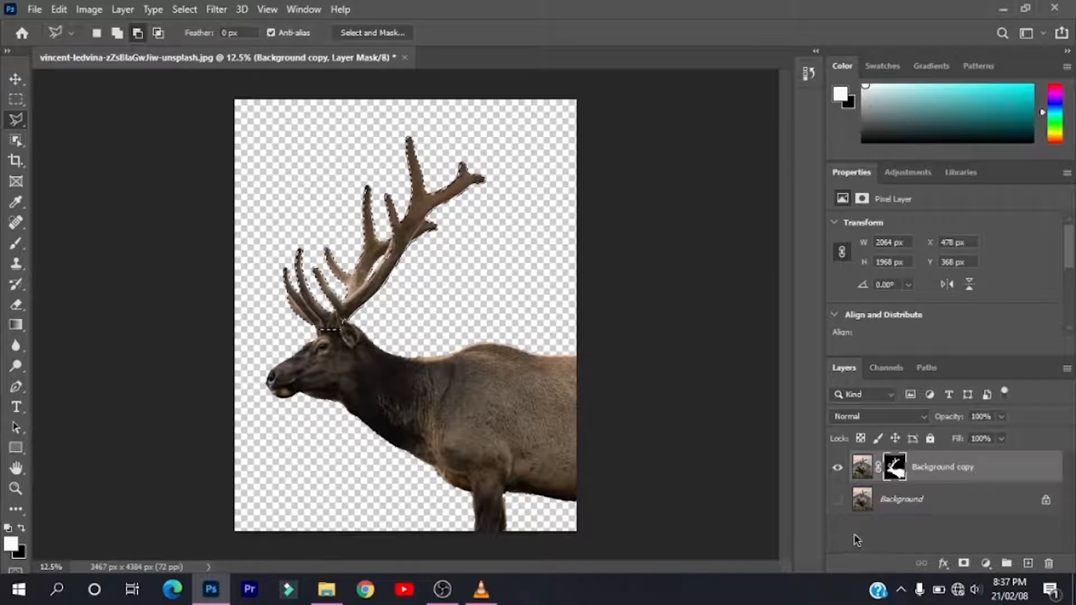
click(863, 471)
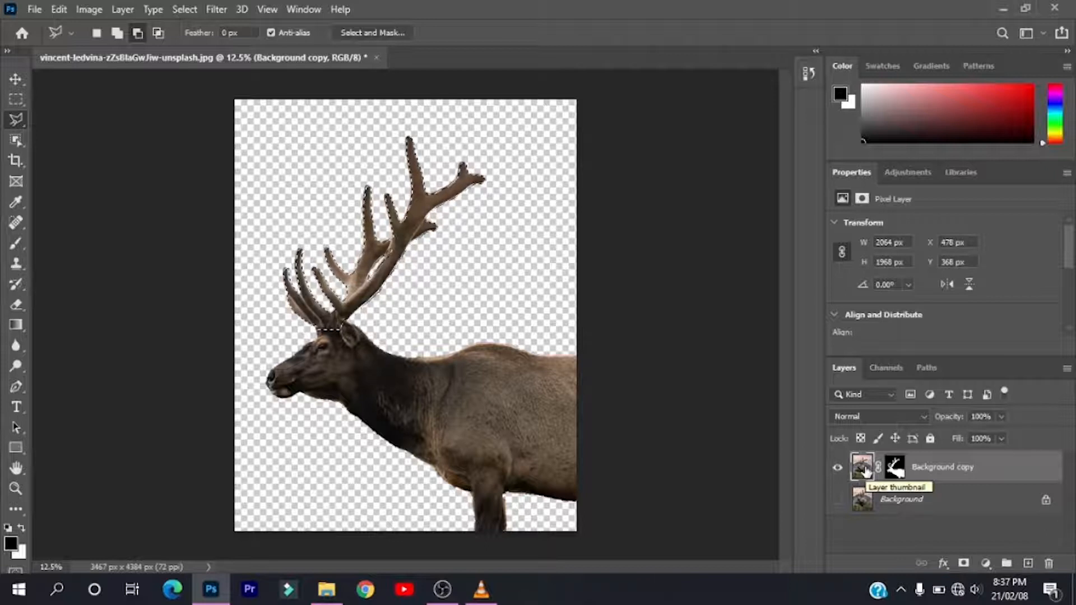
key(ctrl+j)
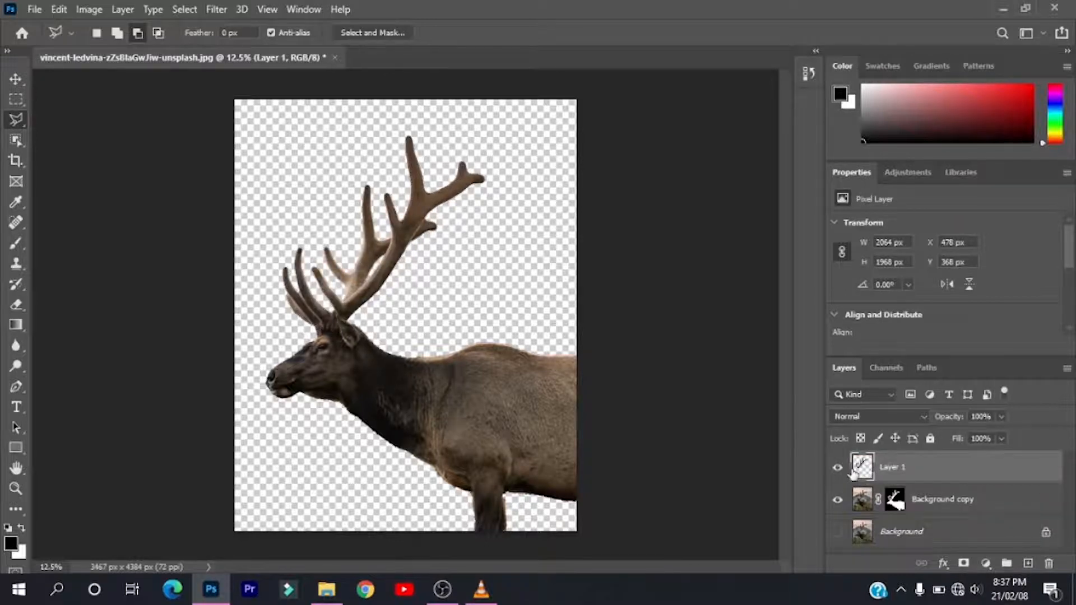
click(838, 499)
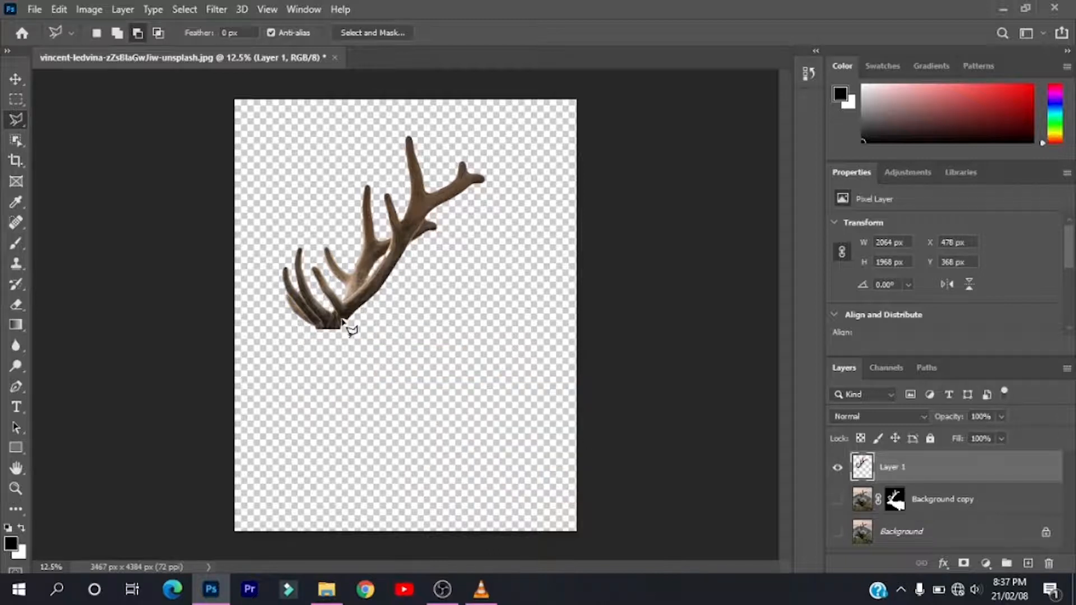
click(837, 498)
click(841, 498)
click(841, 498)
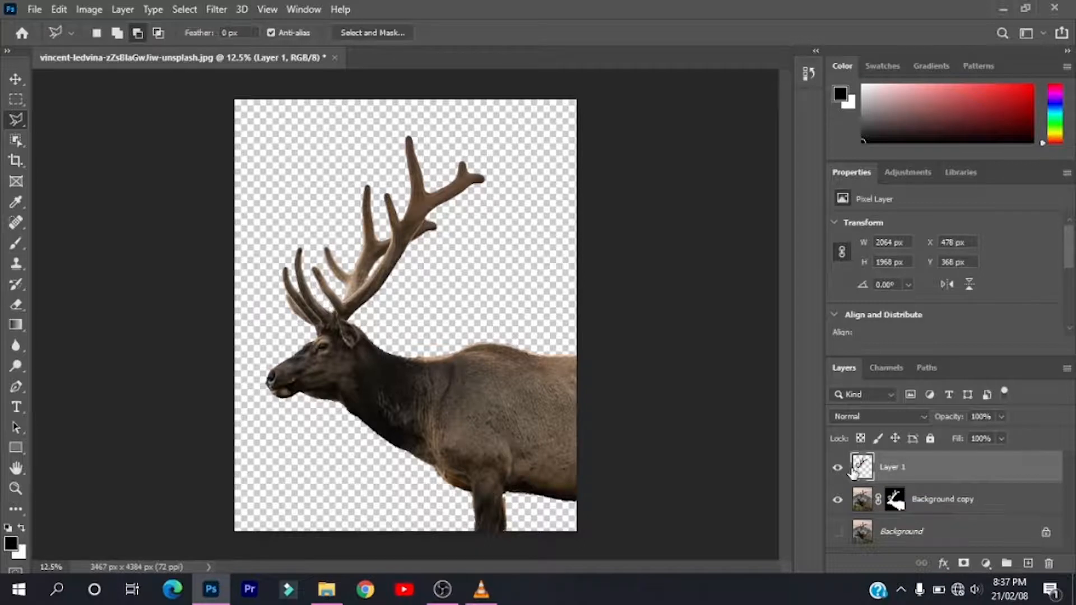
- Put the antler layer into a layer group, then collapse and hide the group
key(ctrl+g)
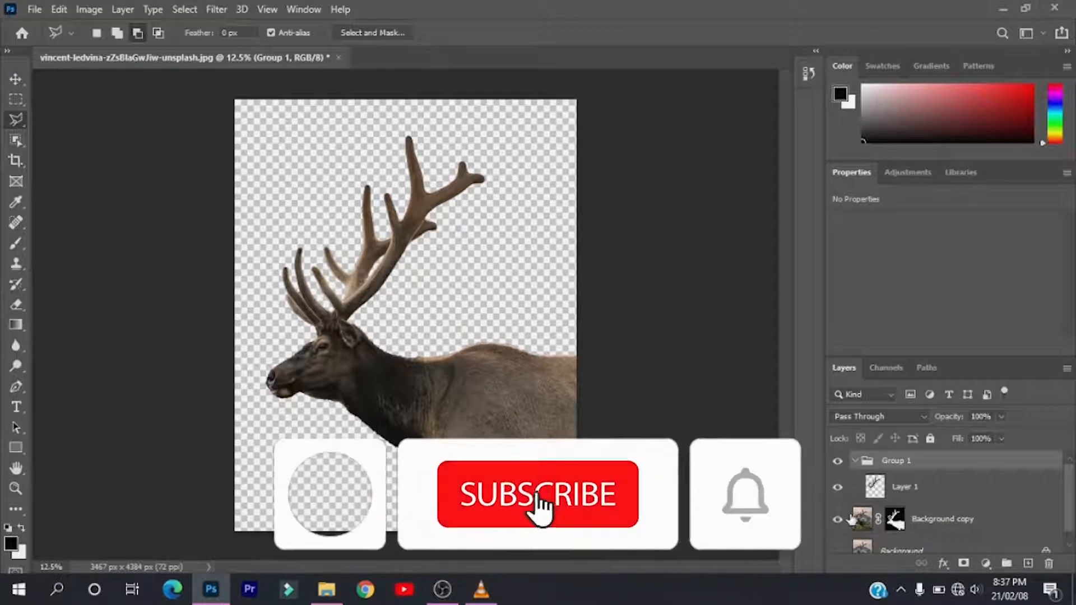
click(855, 461)
click(856, 460)
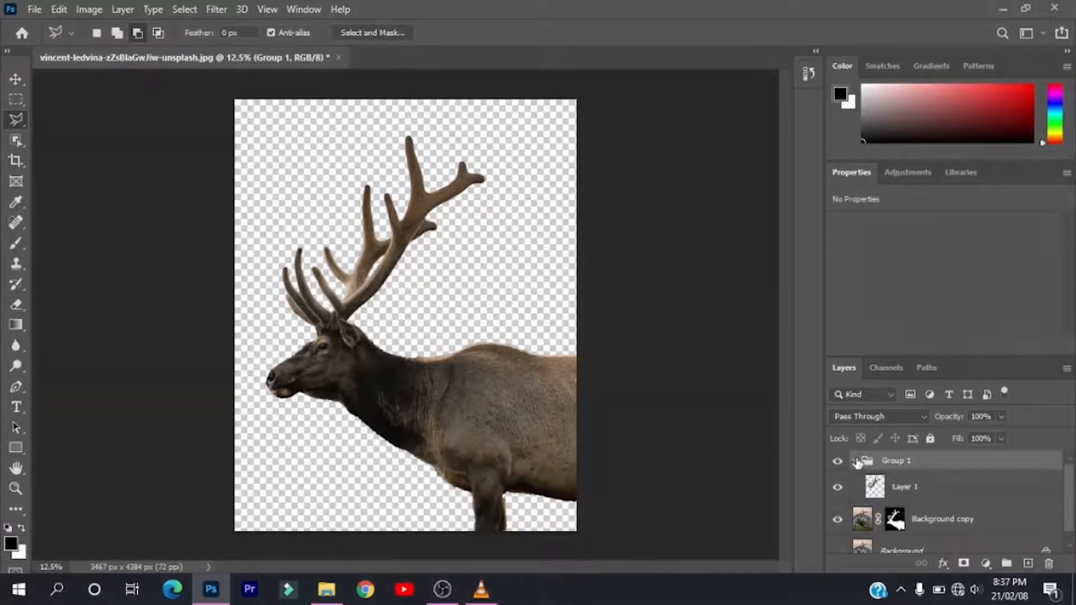
click(855, 461)
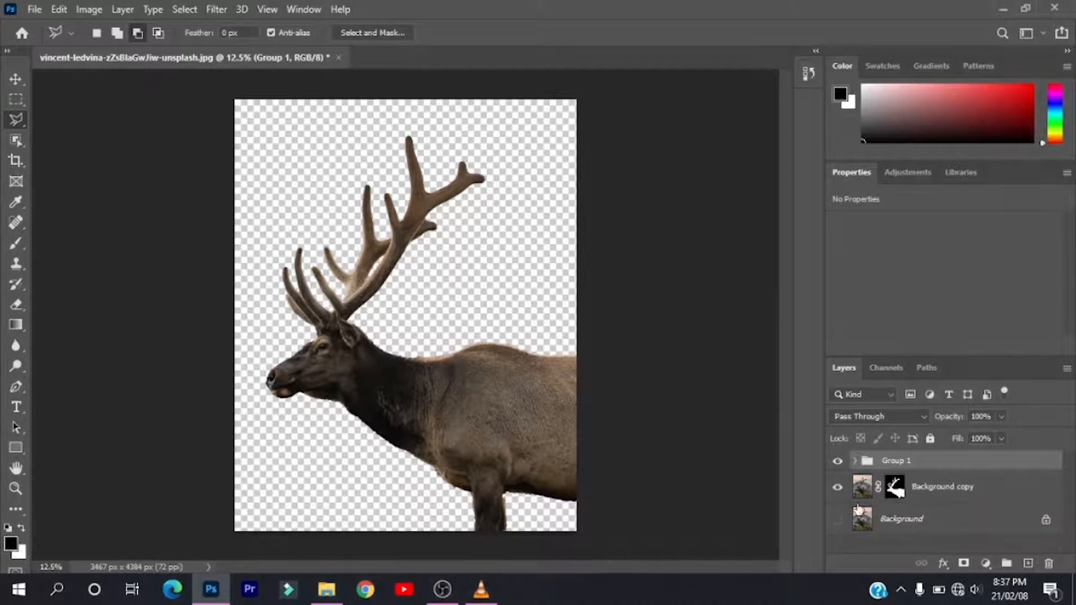
click(838, 463)
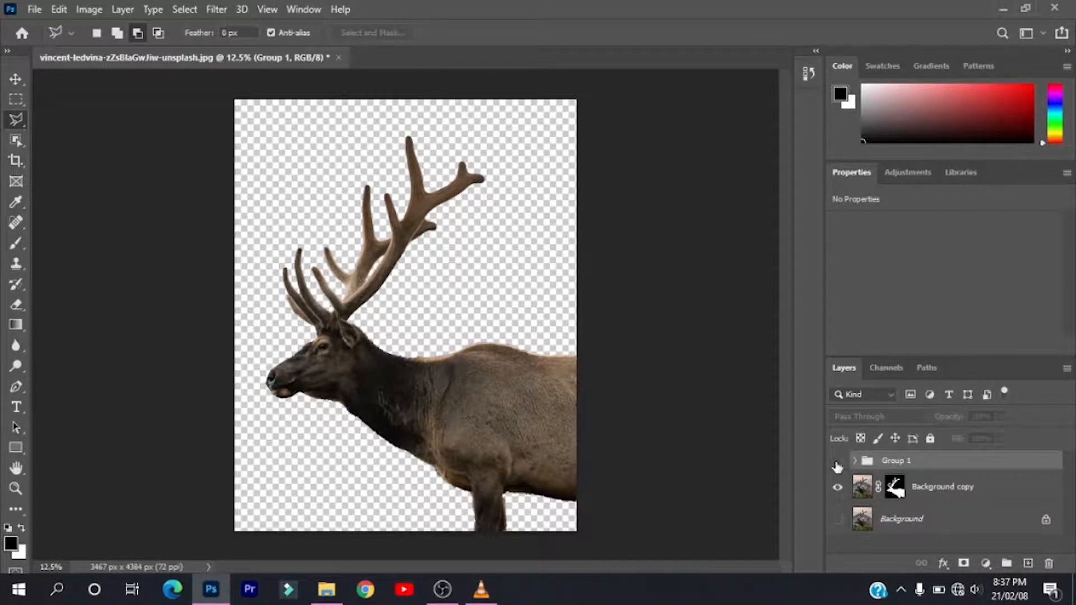
- Show the Background layer, add a Color Lookup adjustment above it with the Moonlight.3DL LUT, and compare its effect
click(839, 523)
click(891, 521)
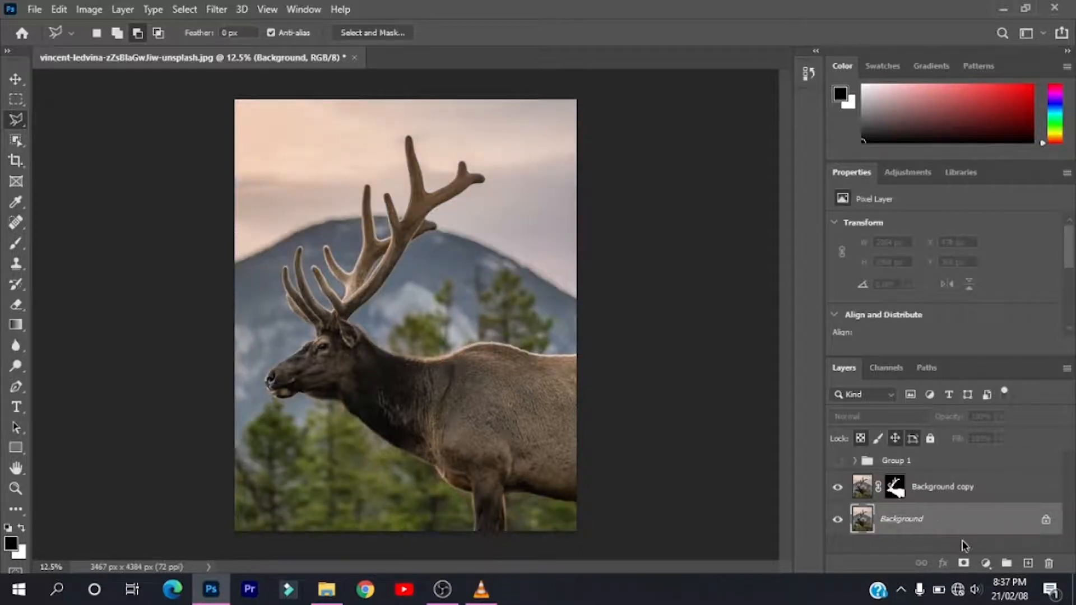
click(985, 564)
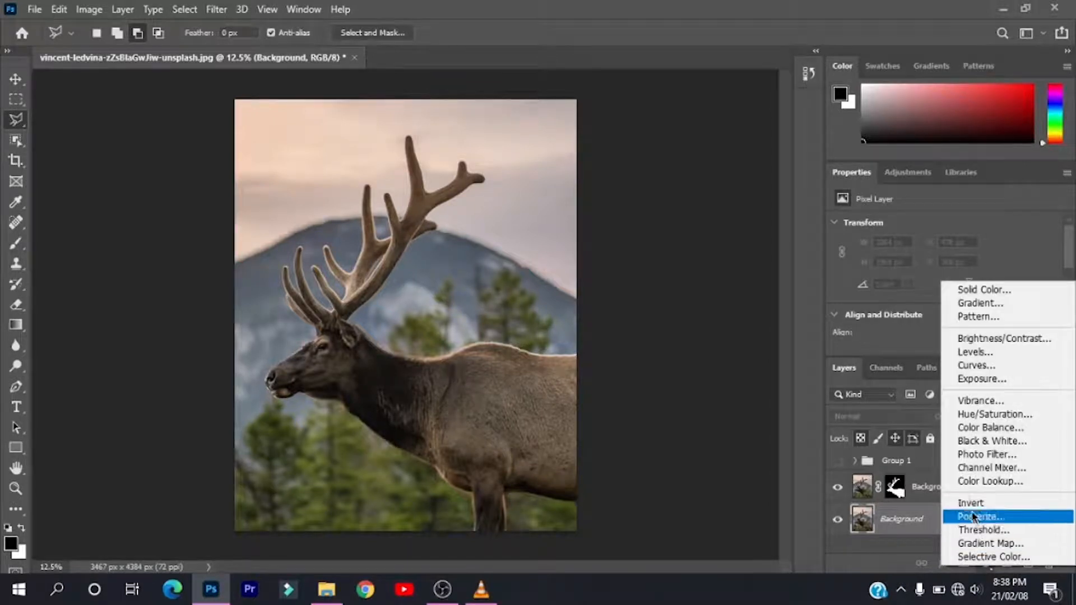
click(963, 481)
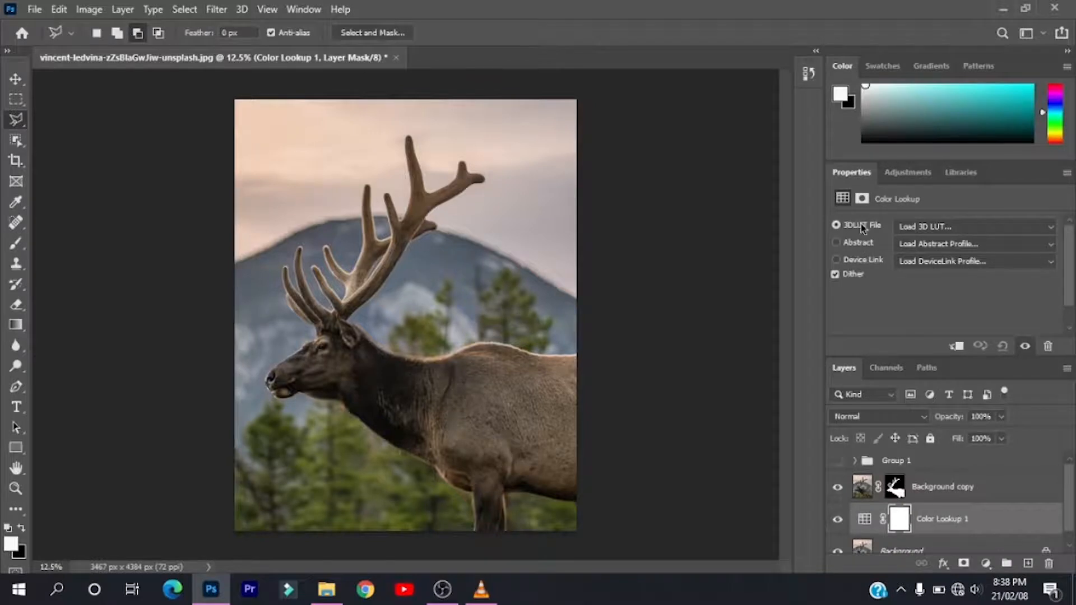
click(907, 227)
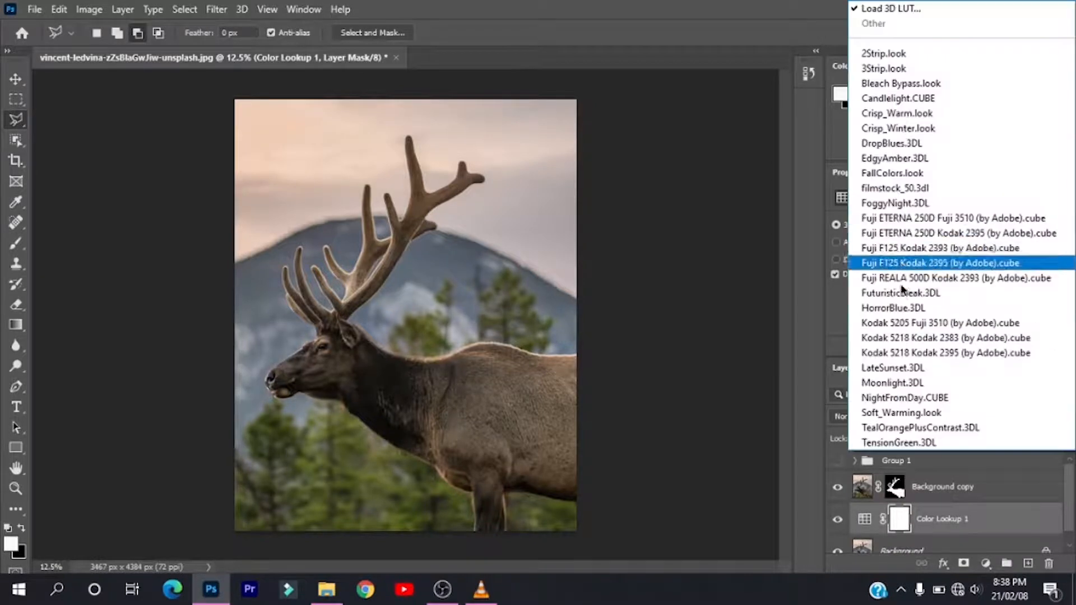
click(904, 386)
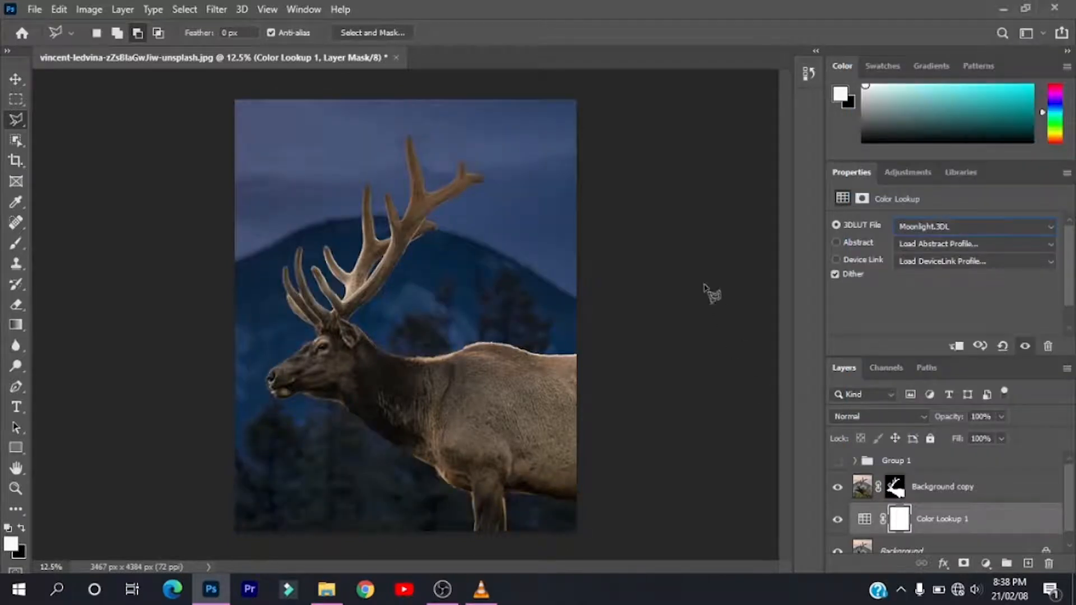
click(838, 522)
click(838, 522)
click(838, 521)
click(838, 522)
- Add a Black & White adjustment layer above the Color Lookup, set its opacity to 50%, and compare its effect
click(985, 564)
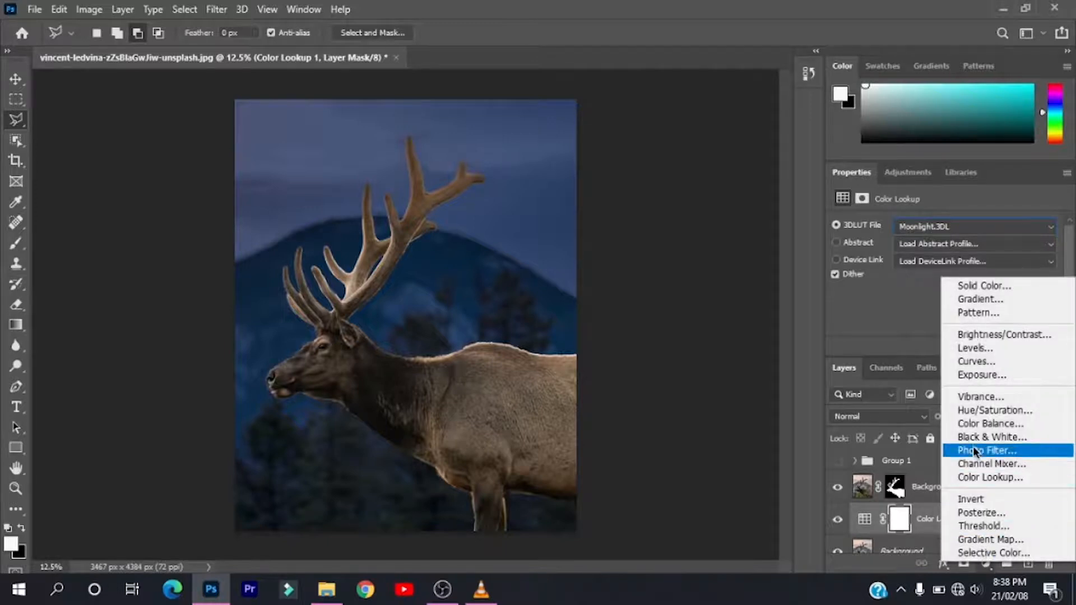
click(989, 437)
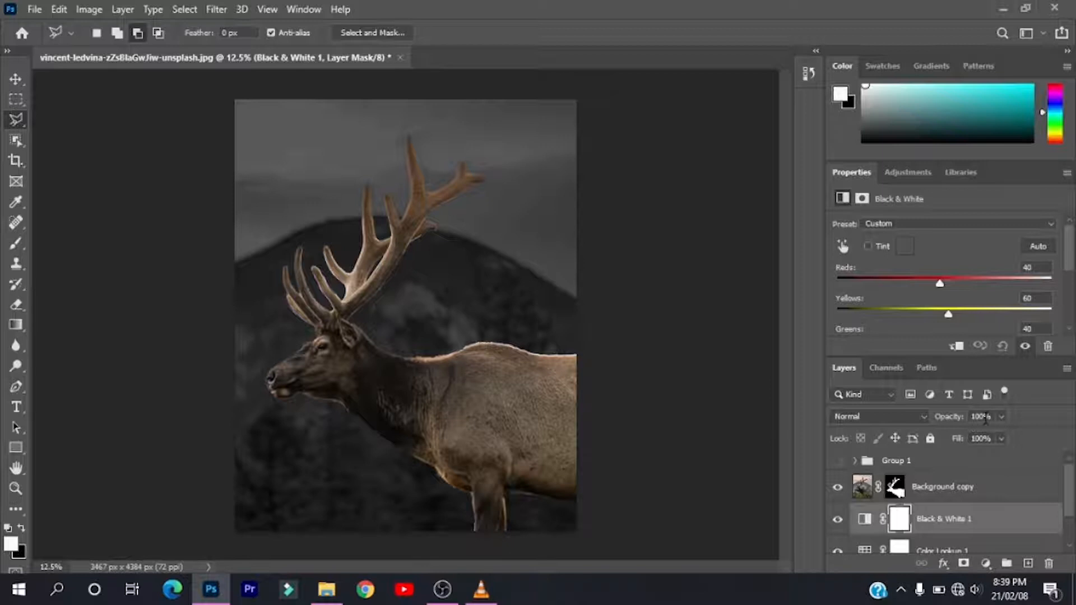
text(50)
click(838, 520)
click(839, 527)
- Expand the antler group, convert its antler layer to a smart object, and switch to the Move tool
click(856, 461)
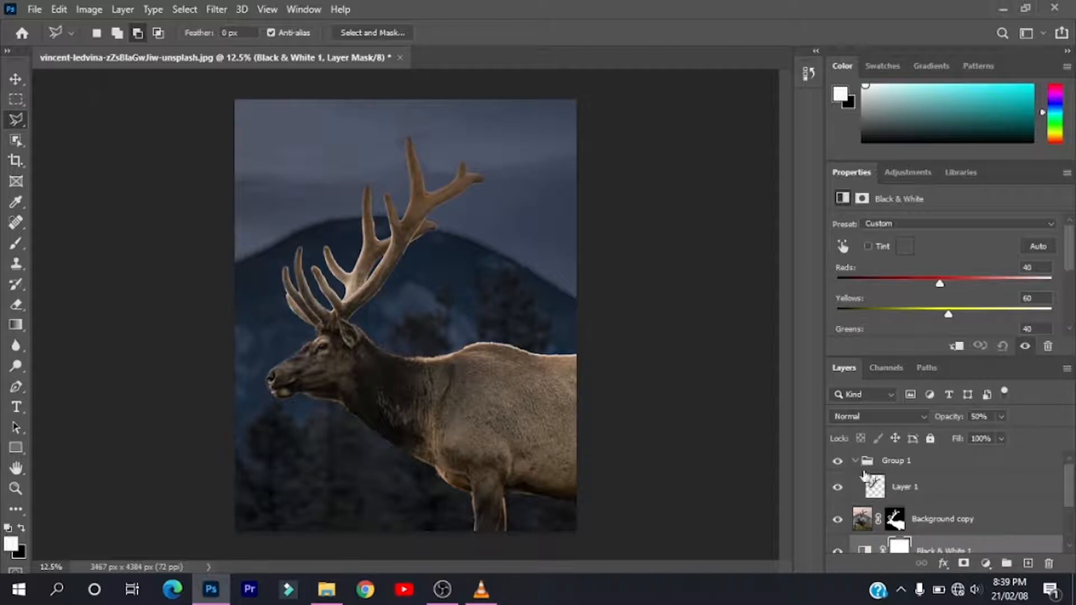
click(874, 488)
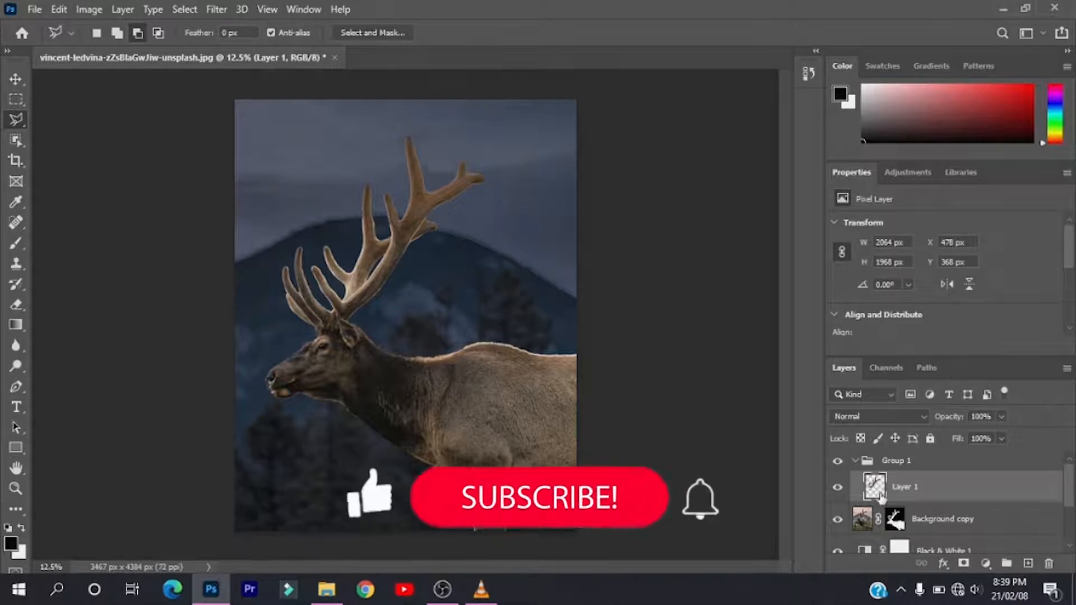
right_click(857, 493)
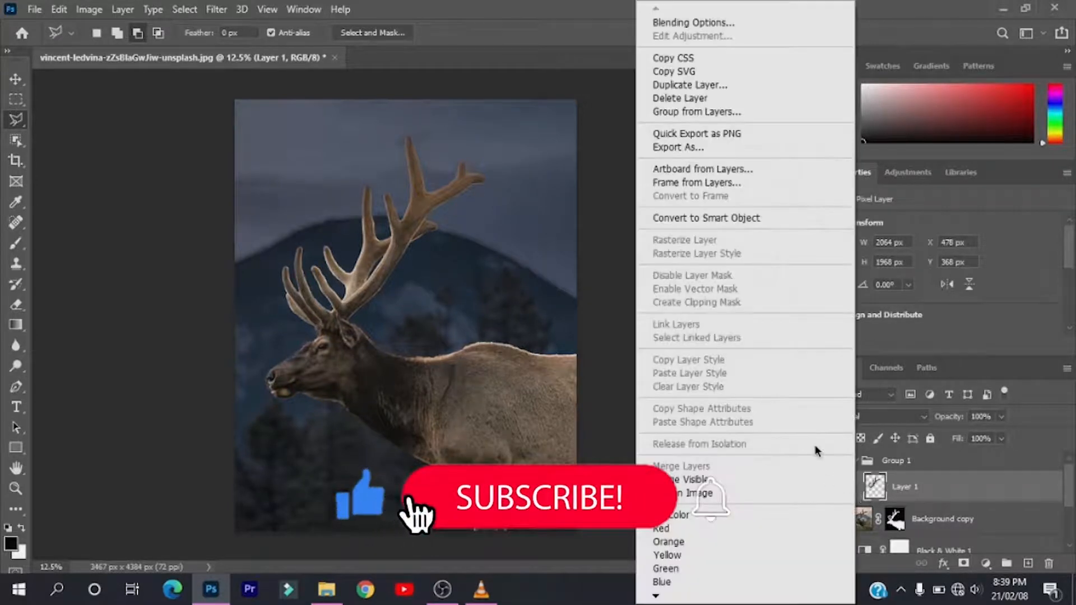
click(709, 225)
key(v)
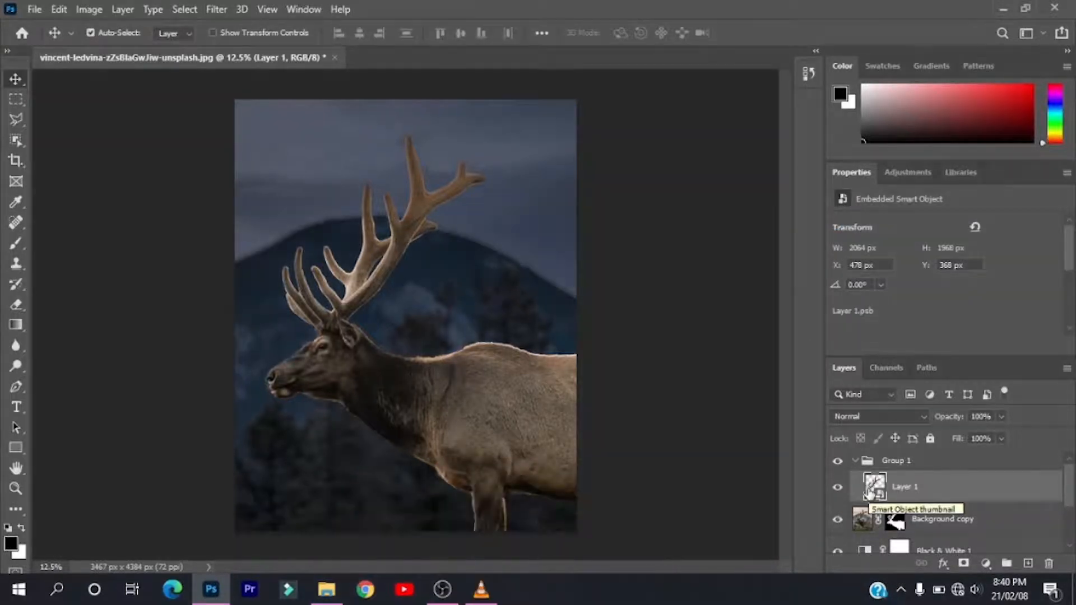
- Duplicate the antler smart object and set the copy's blend mode to Linear Dodge (Add)
key(ctrl+j)
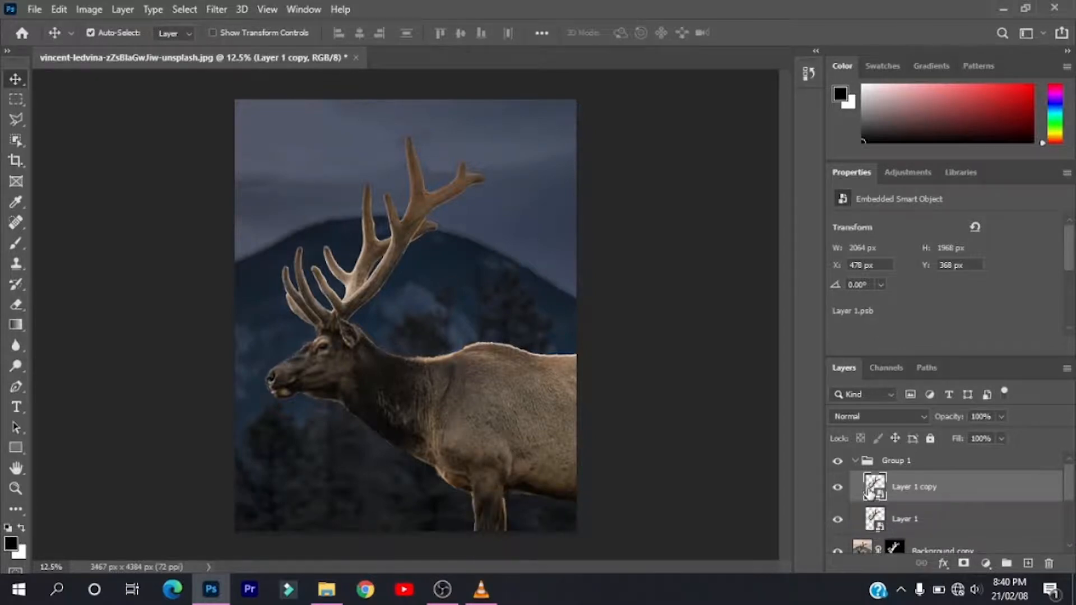
click(878, 418)
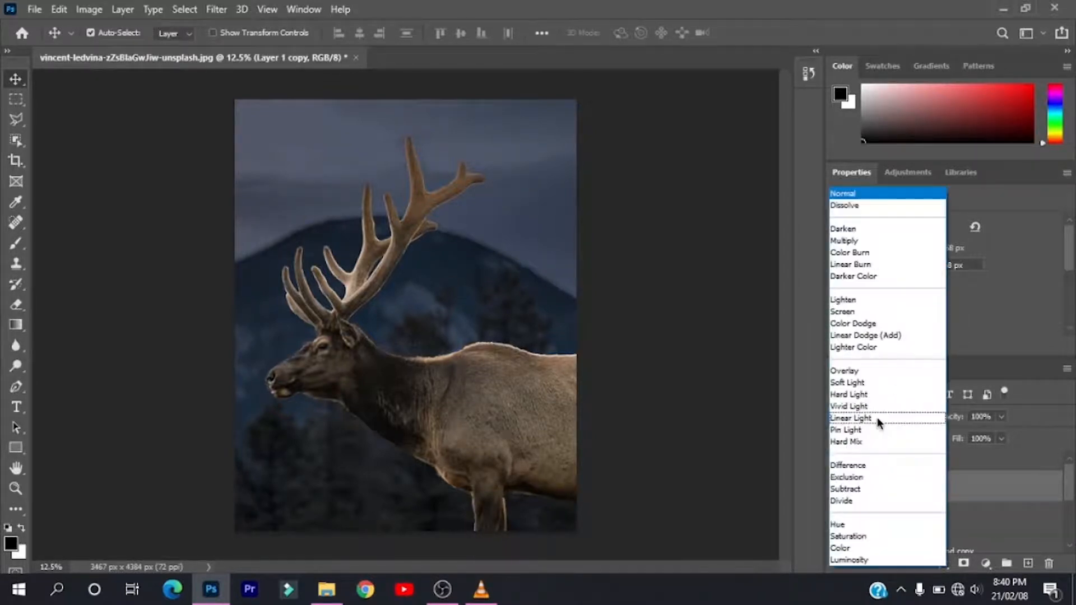
click(853, 338)
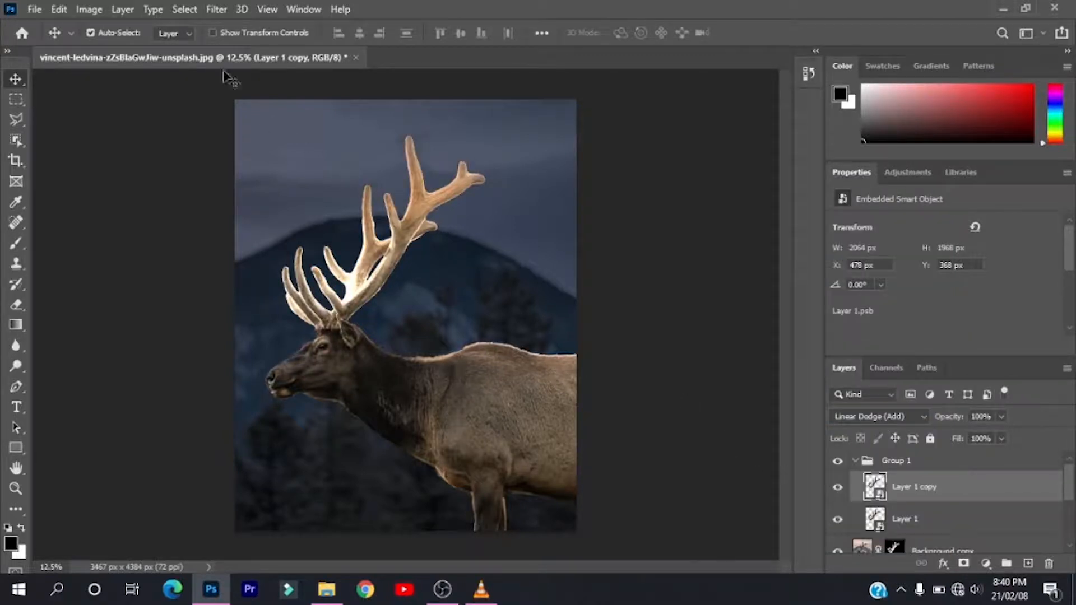
- Apply a Gaussian Blur smart filter with a 5-pixel radius to the duplicated antler layer
click(217, 10)
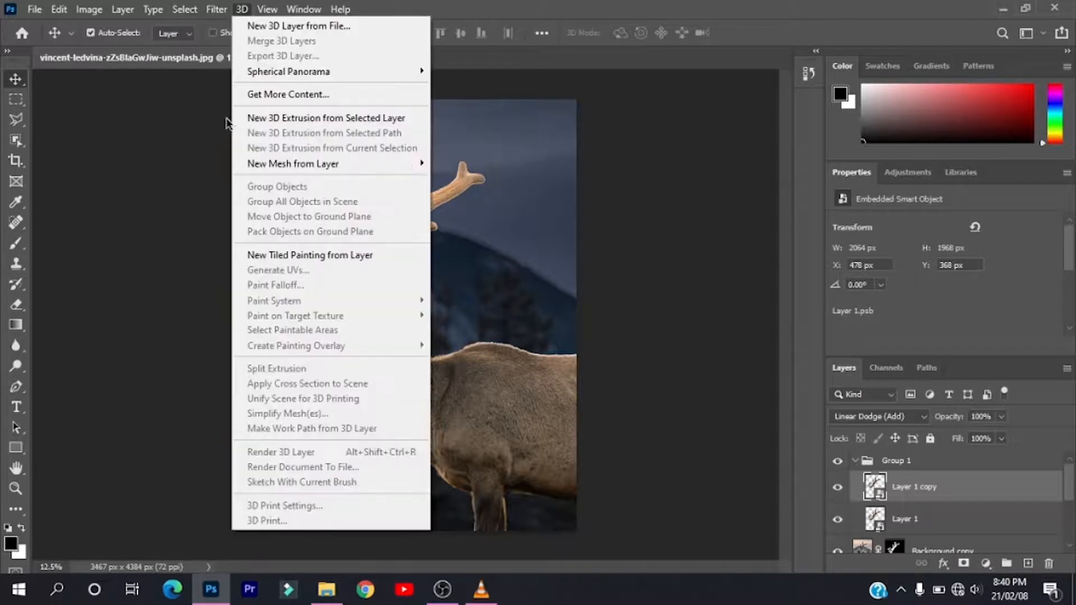
mouse_move(376, 211)
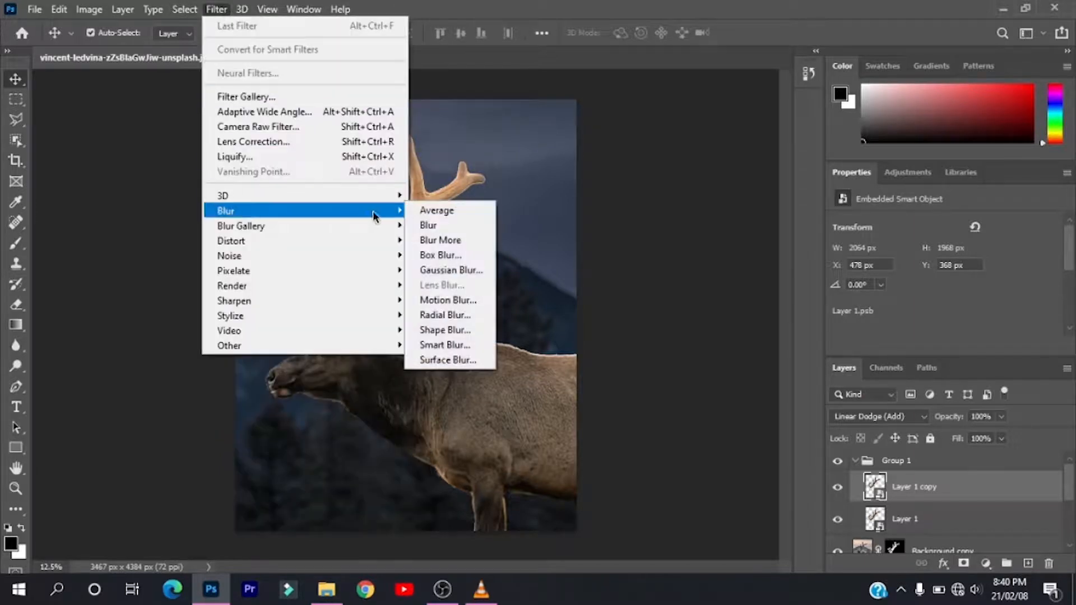
click(429, 271)
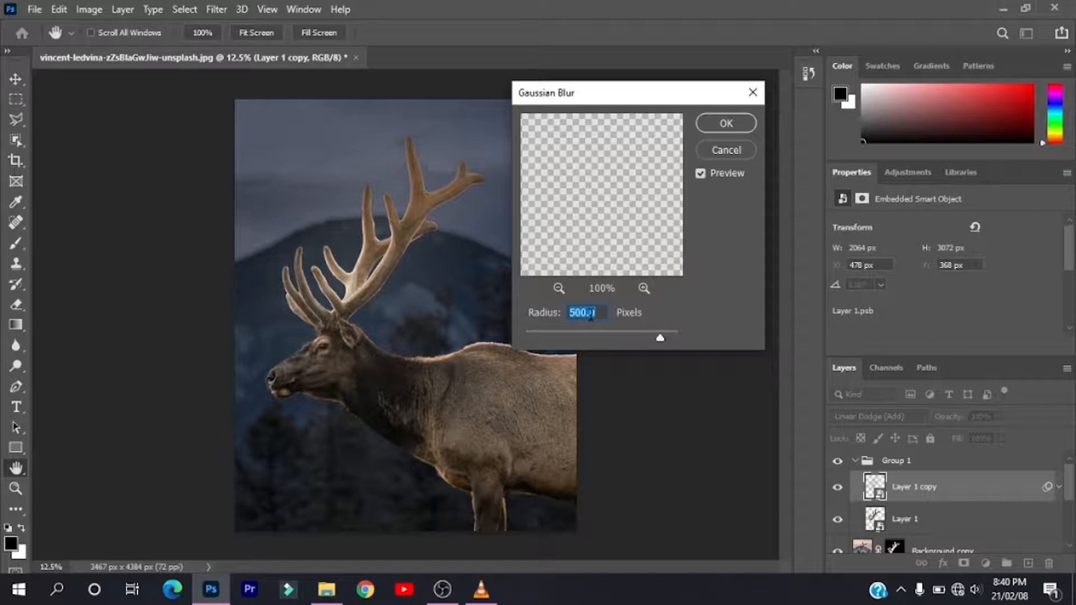
text(5)
click(726, 124)
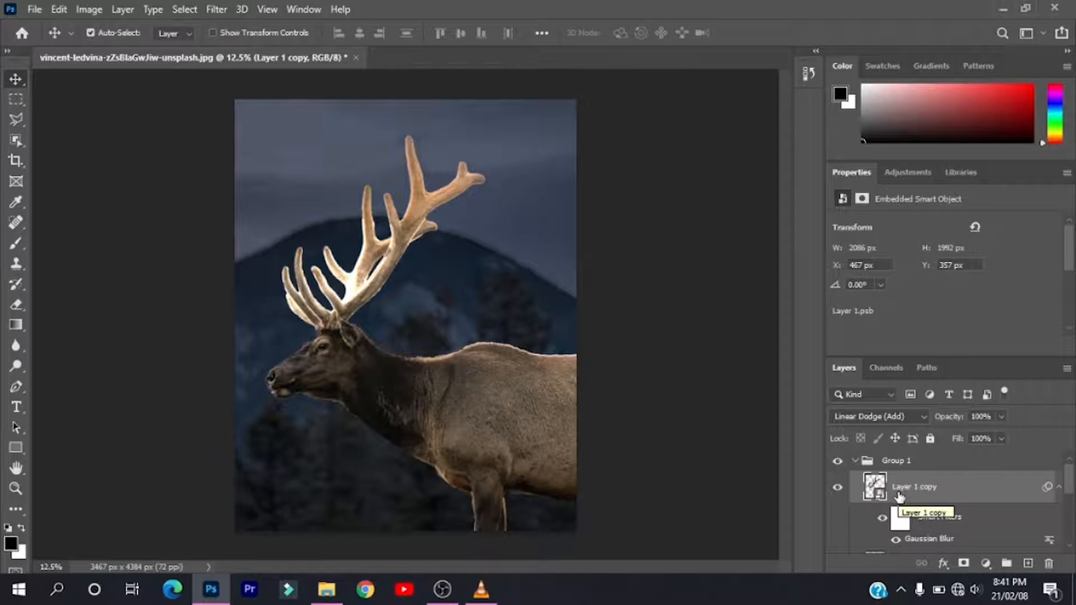
- Duplicate the blurred antler layer and set the new copy's Gaussian Blur radius to 100 pixels
key(ctrl+j)
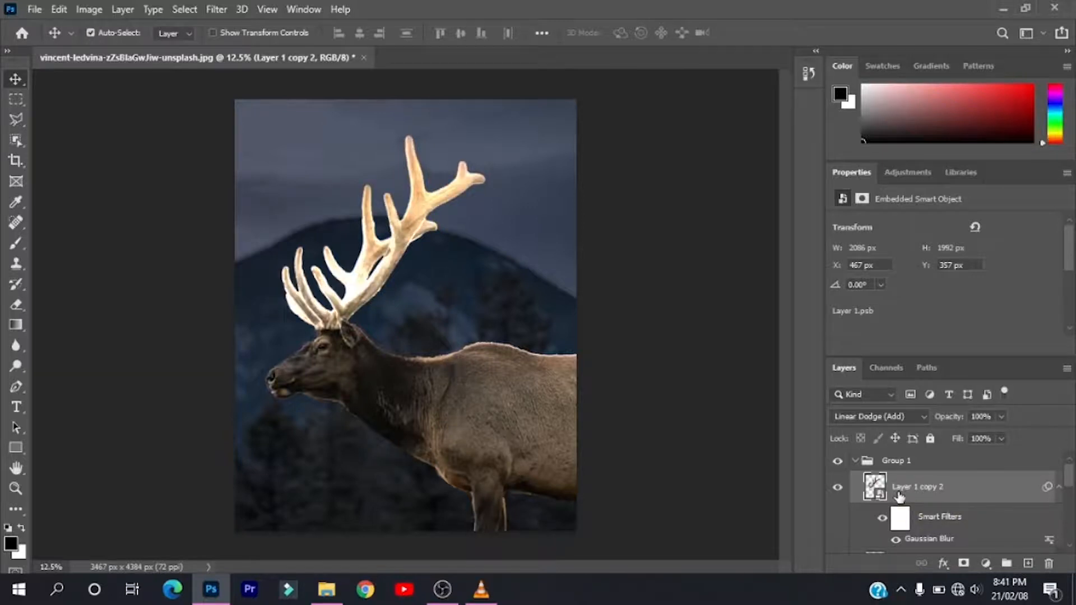
right_click(916, 542)
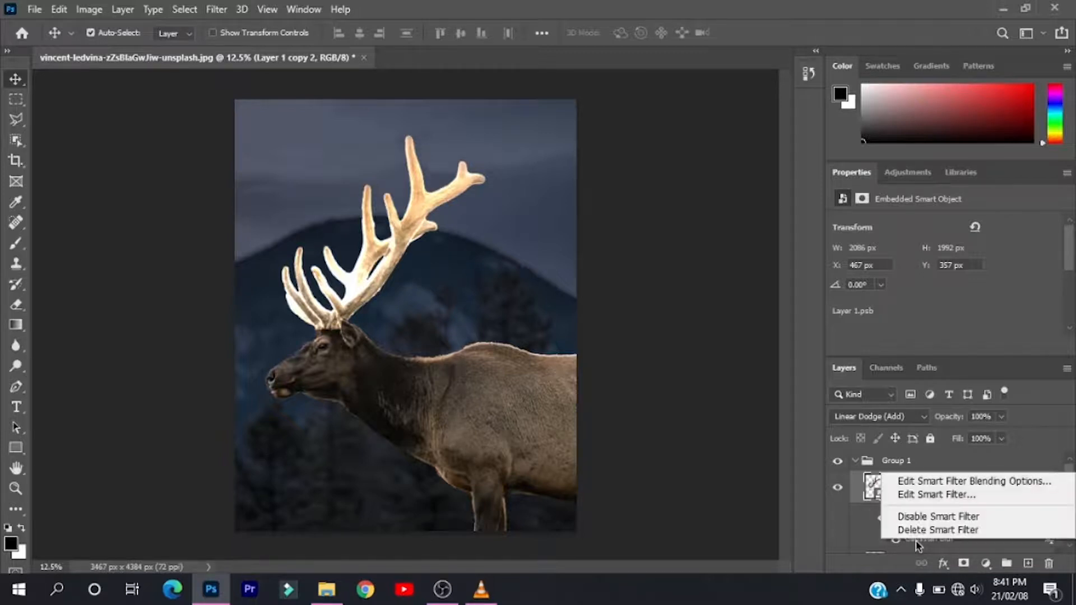
click(899, 496)
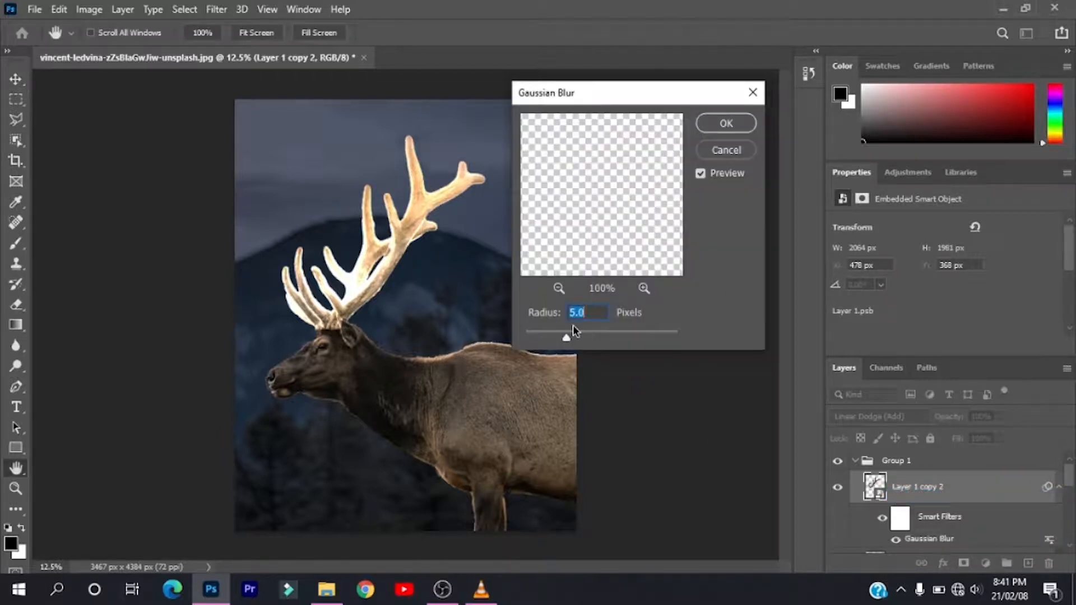
text(100)
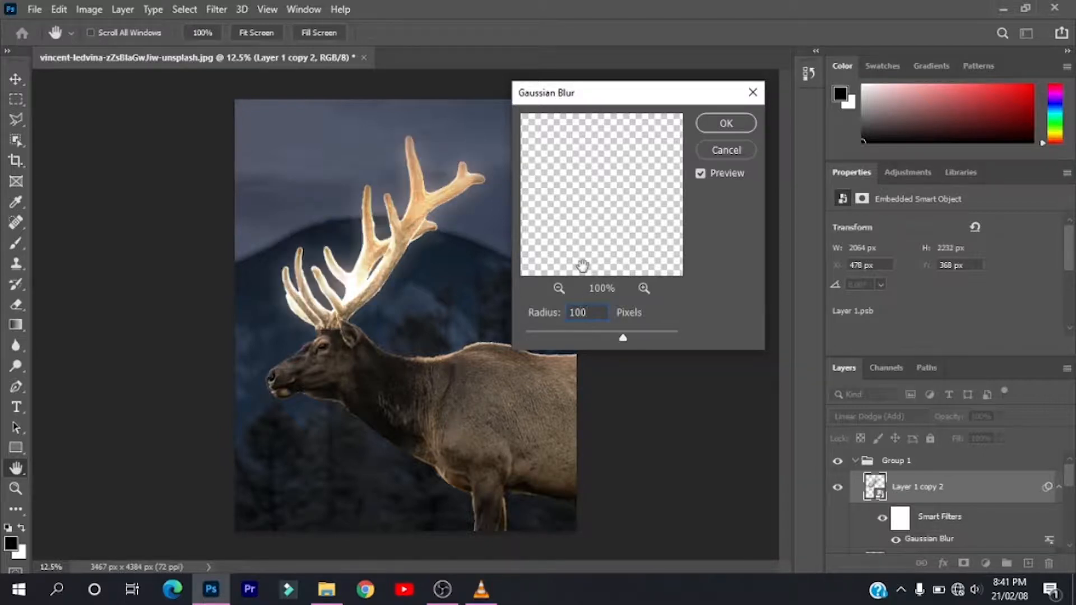
click(702, 128)
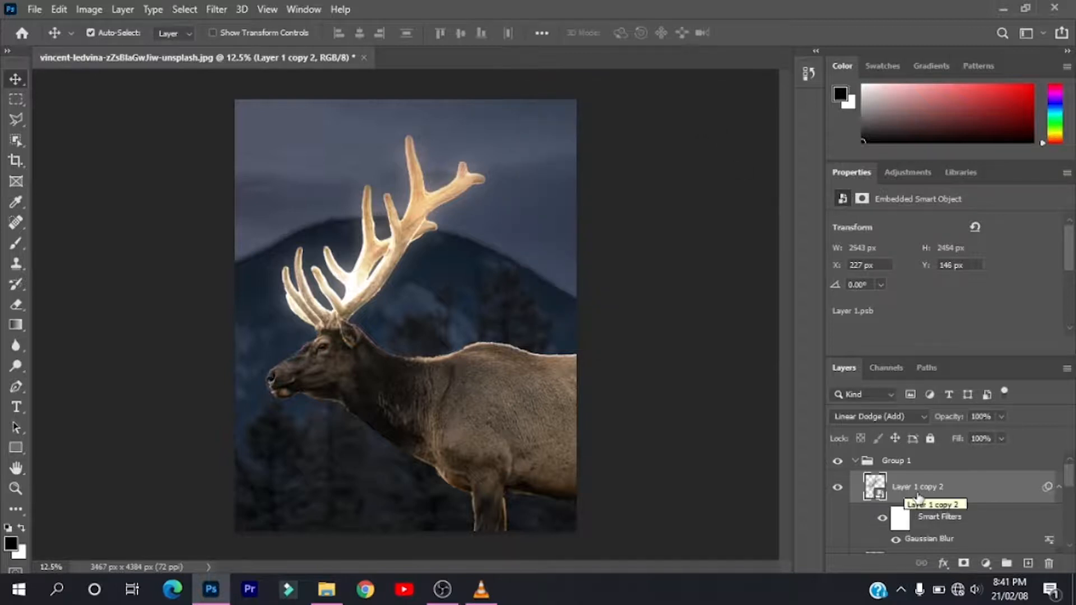
- Duplicate the 100-pixel blur layer and set the new copy's Gaussian Blur radius to 250 pixels
key(ctrl)
right_click(930, 541)
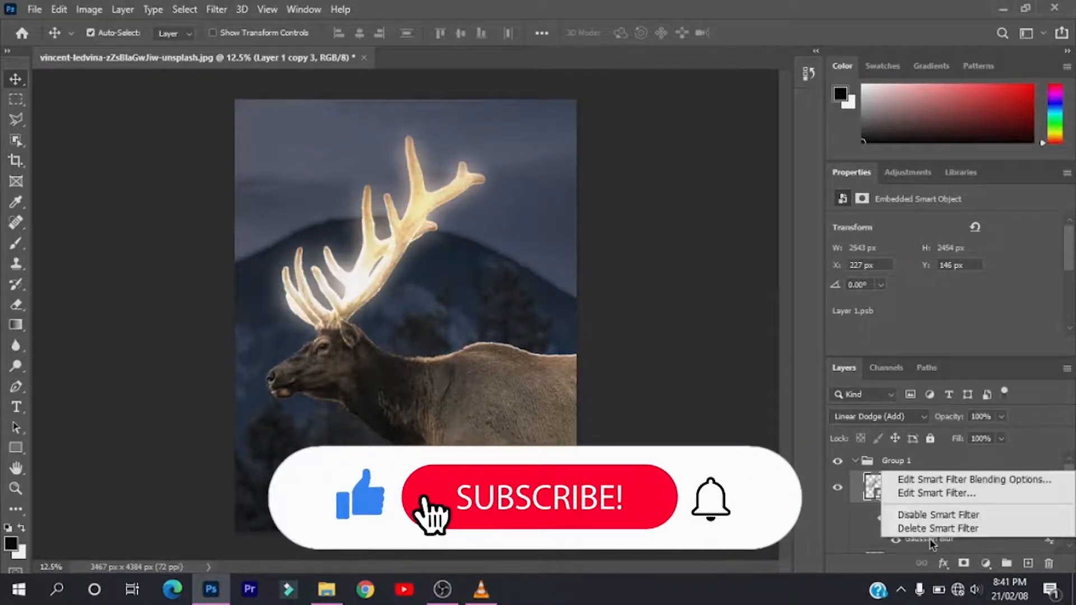
click(920, 494)
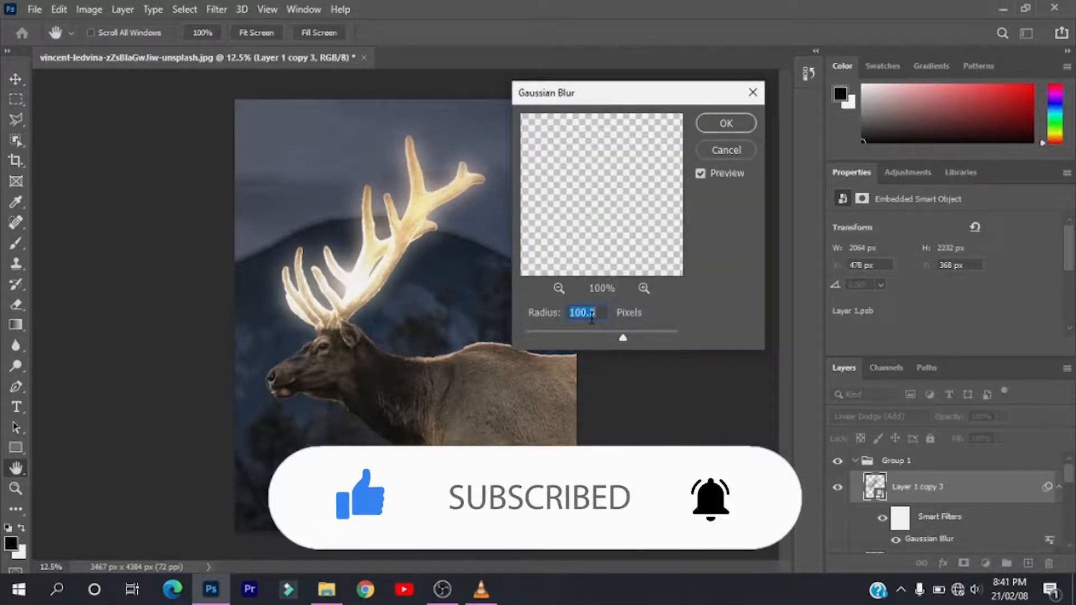
text(2)
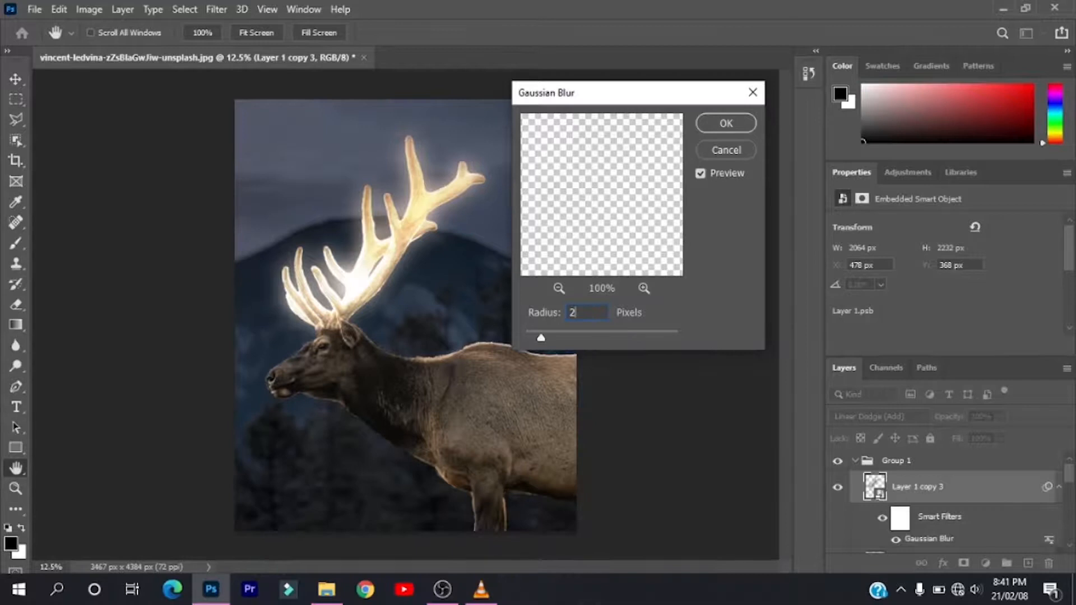
text(00)
click(727, 123)
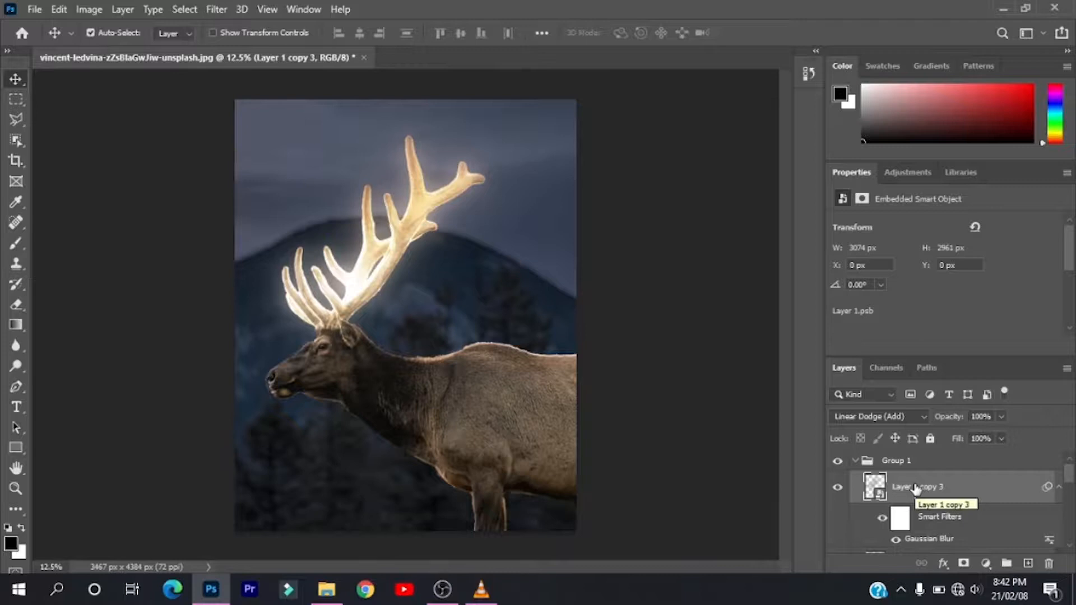
- Duplicate the 250-pixel blur layer and set the new copy's Gaussian Blur radius to 500 pixels
key(ctrl)
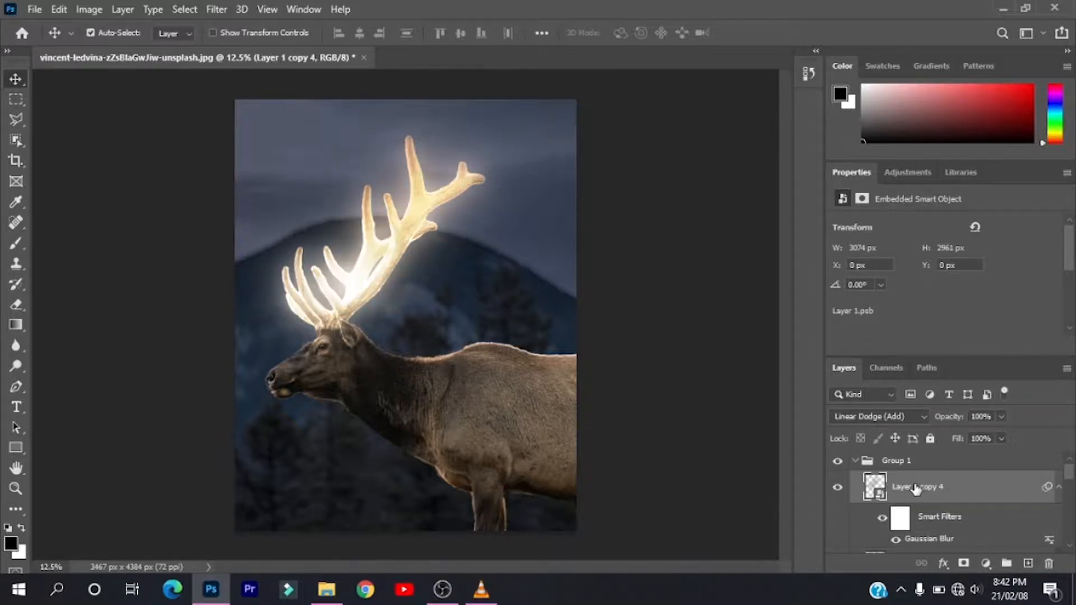
right_click(919, 543)
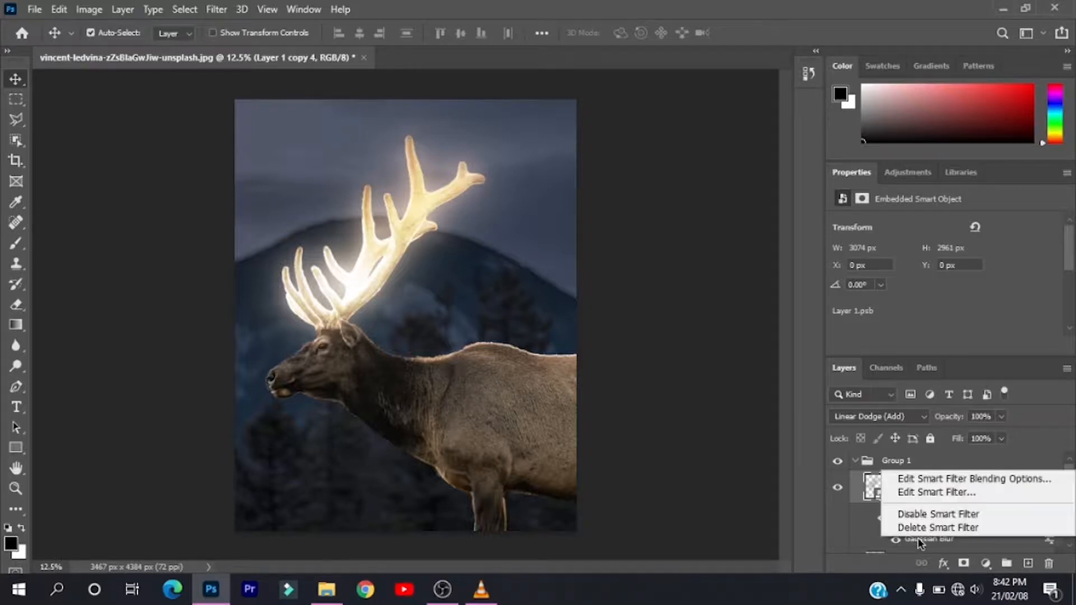
click(905, 496)
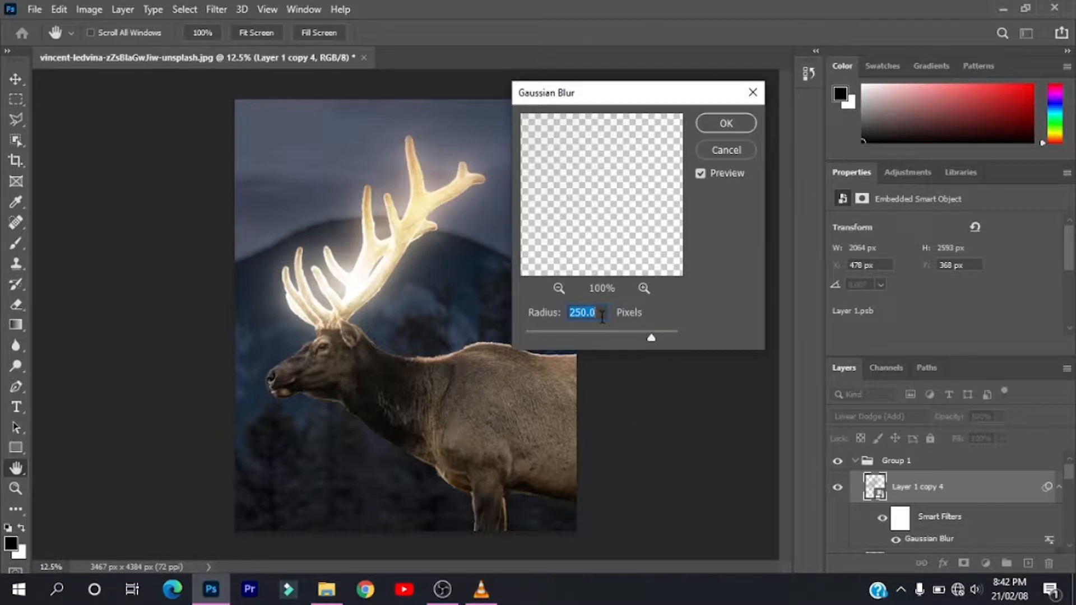
text(500)
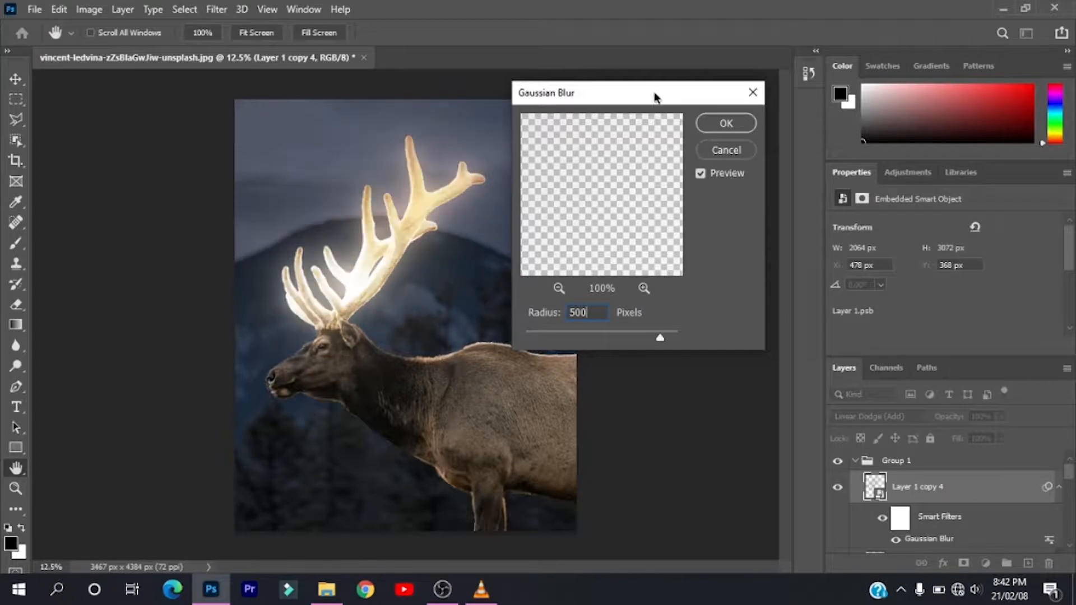
click(705, 126)
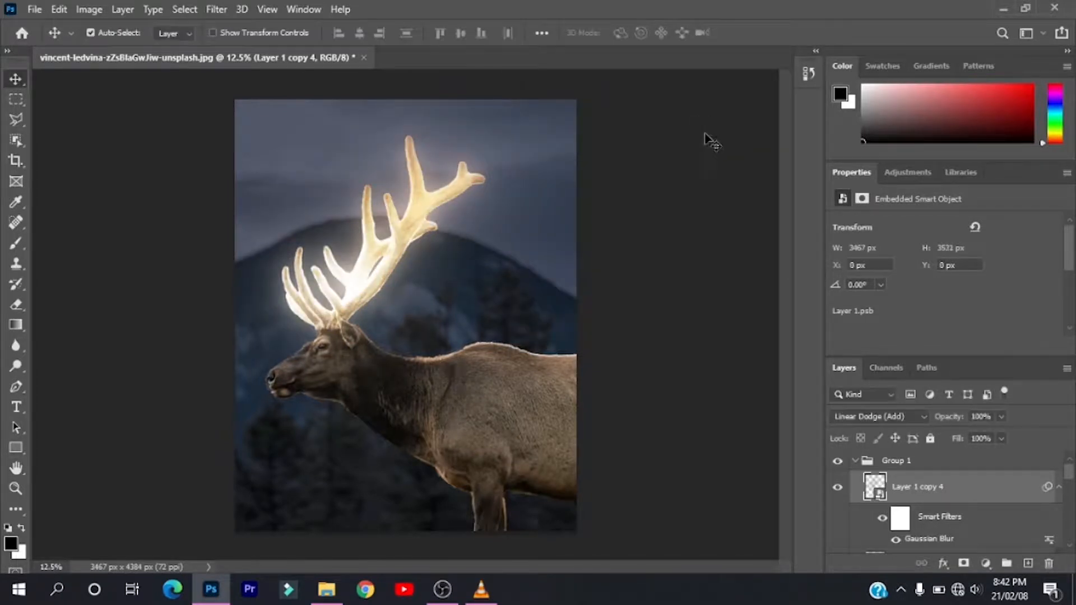
- Collapse the antler group and toggle its visibility to compare the image with and without the glow
click(856, 463)
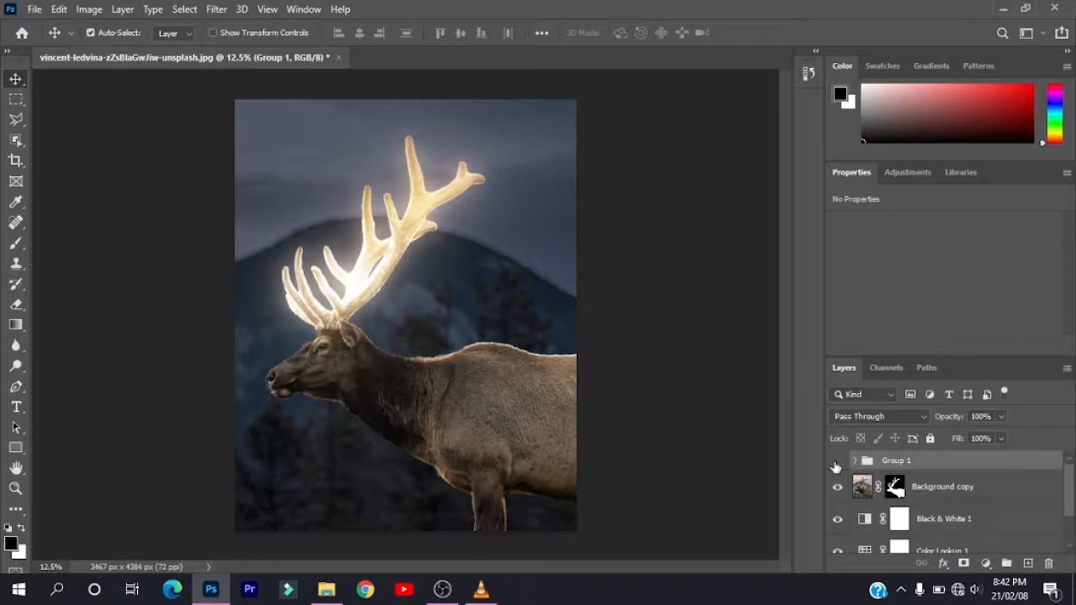
click(836, 462)
click(836, 463)
click(836, 462)
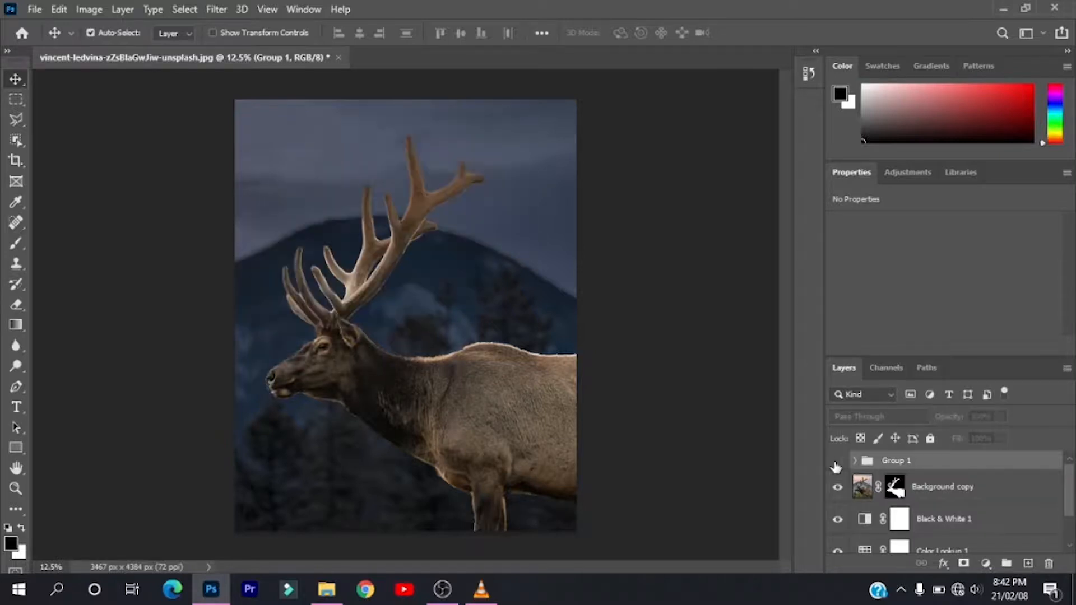
click(836, 463)
click(836, 463)
click(836, 463)
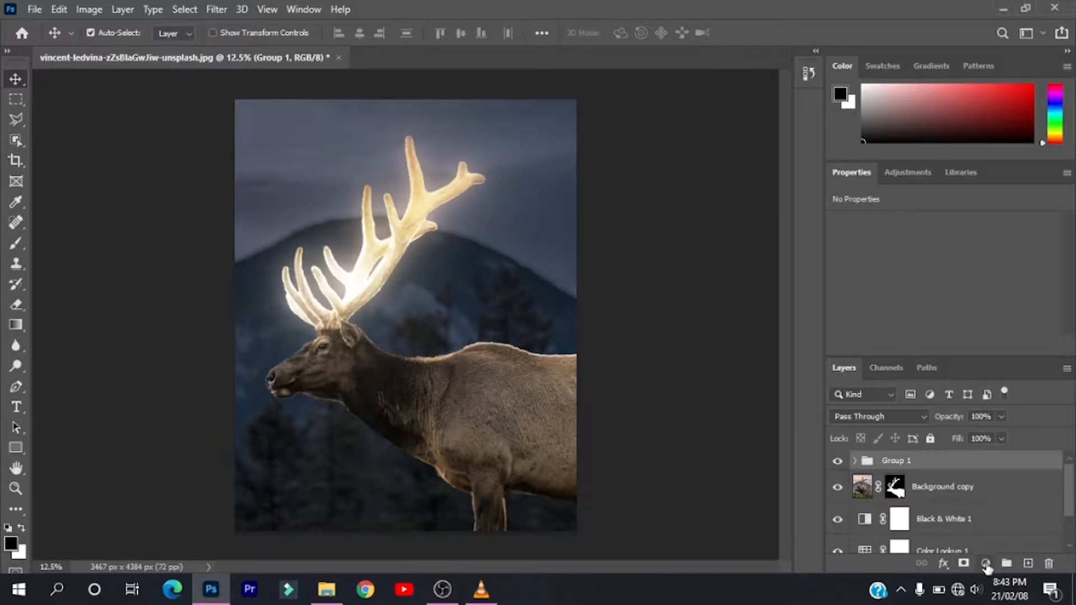
- Add a Hue/Saturation adjustment layer clipped to the antler group and enable Colorize
click(987, 565)
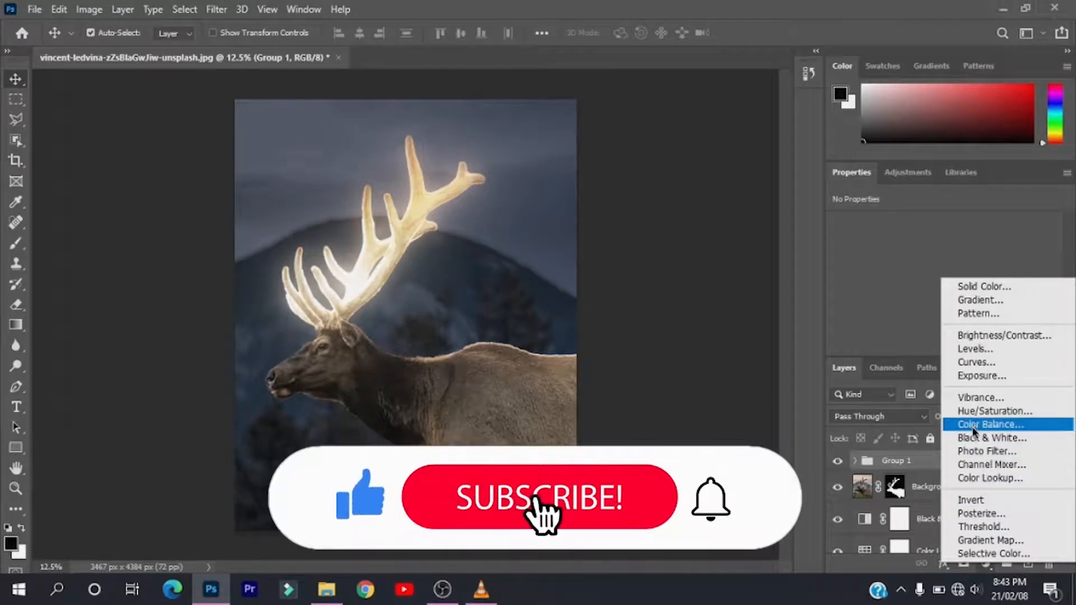
click(973, 412)
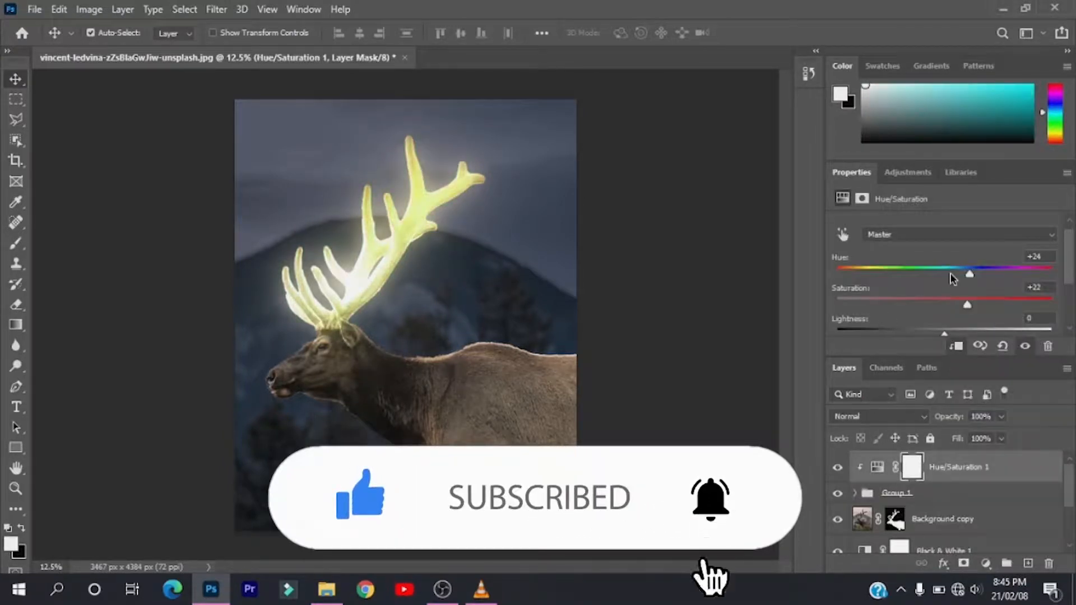
scroll(951, 279, down, 3)
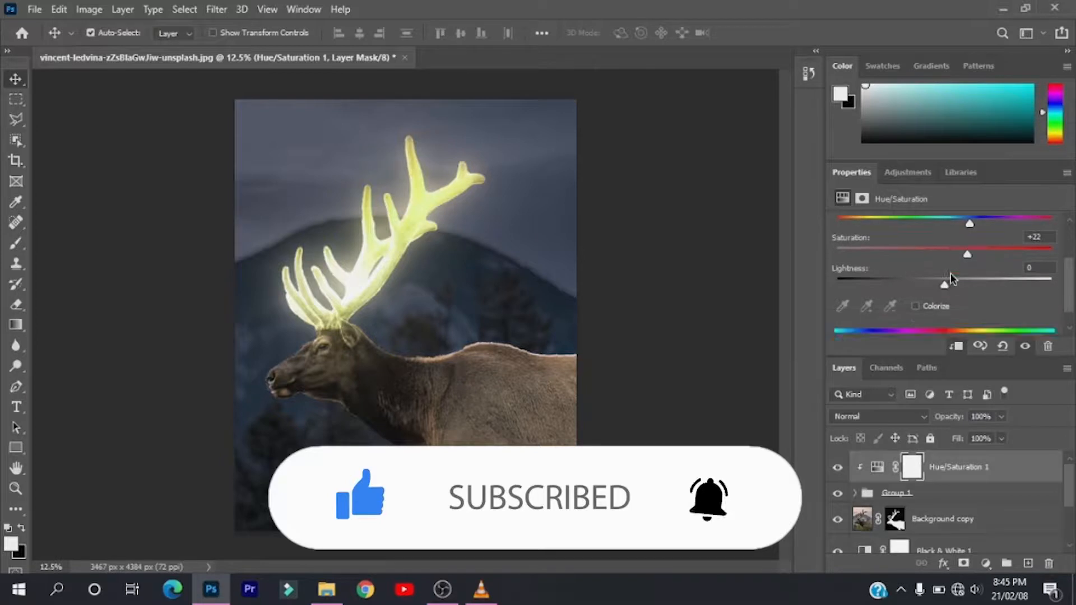
scroll(926, 280, down, 1)
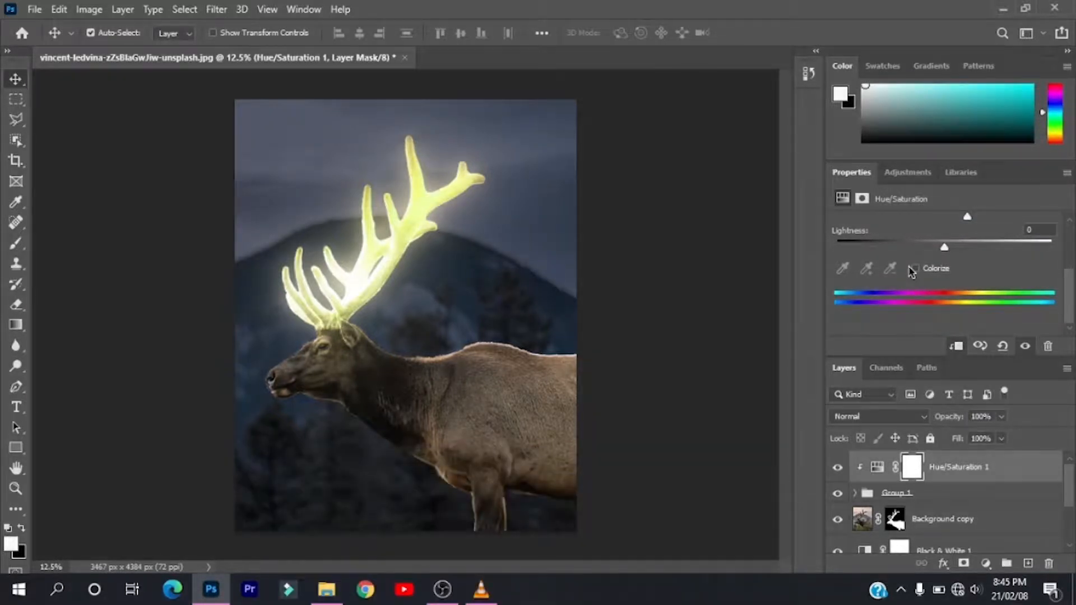
click(915, 269)
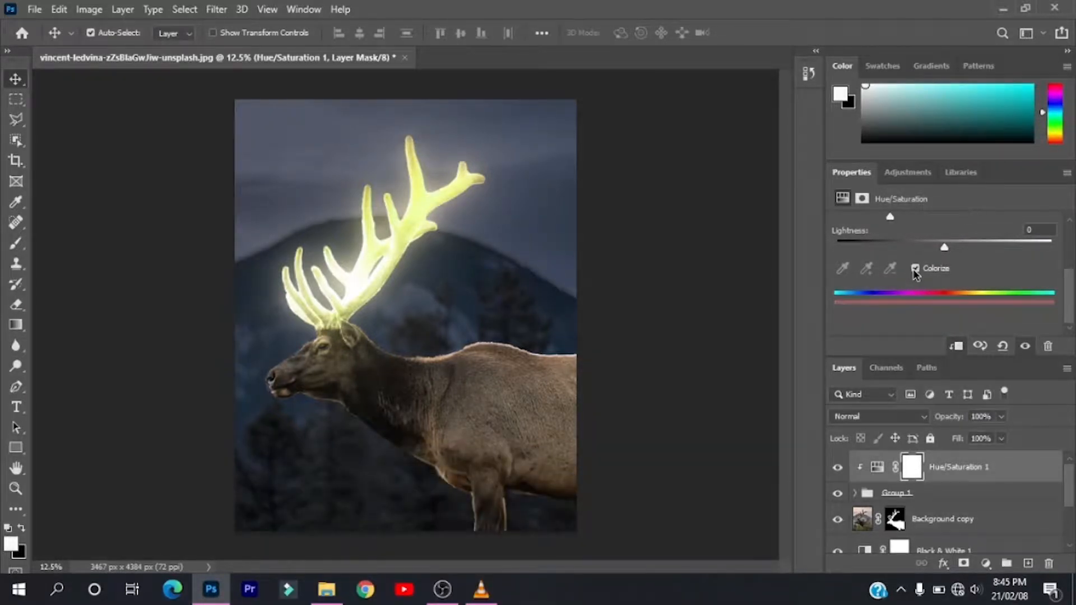
click(957, 347)
click(960, 347)
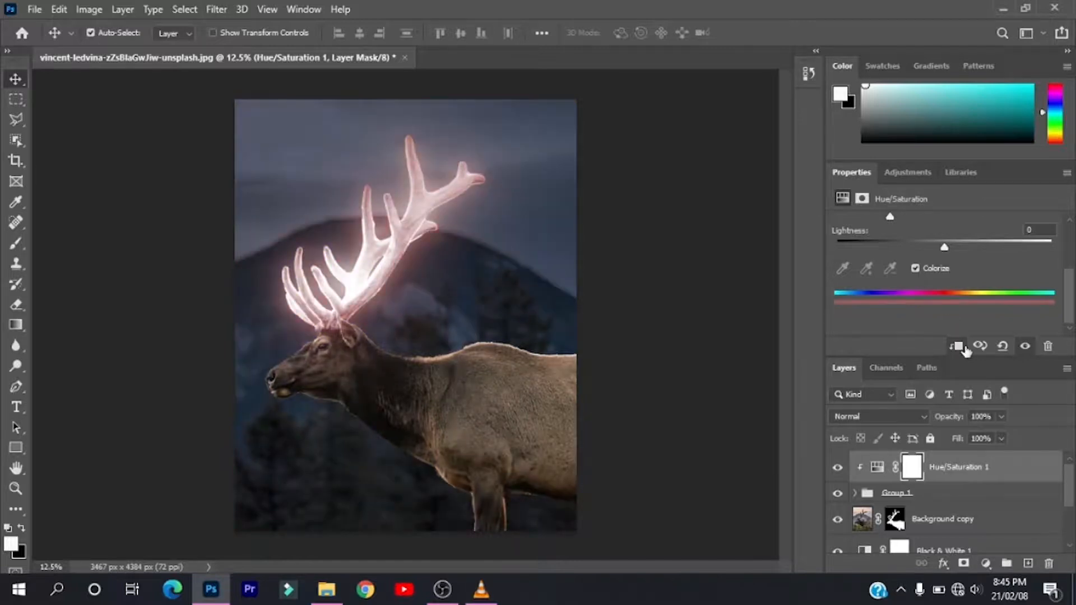
- Set the Hue/Saturation adjustment to hue 98 and saturation 77, and compare the antlers with and without it
scroll(899, 317, up, 3)
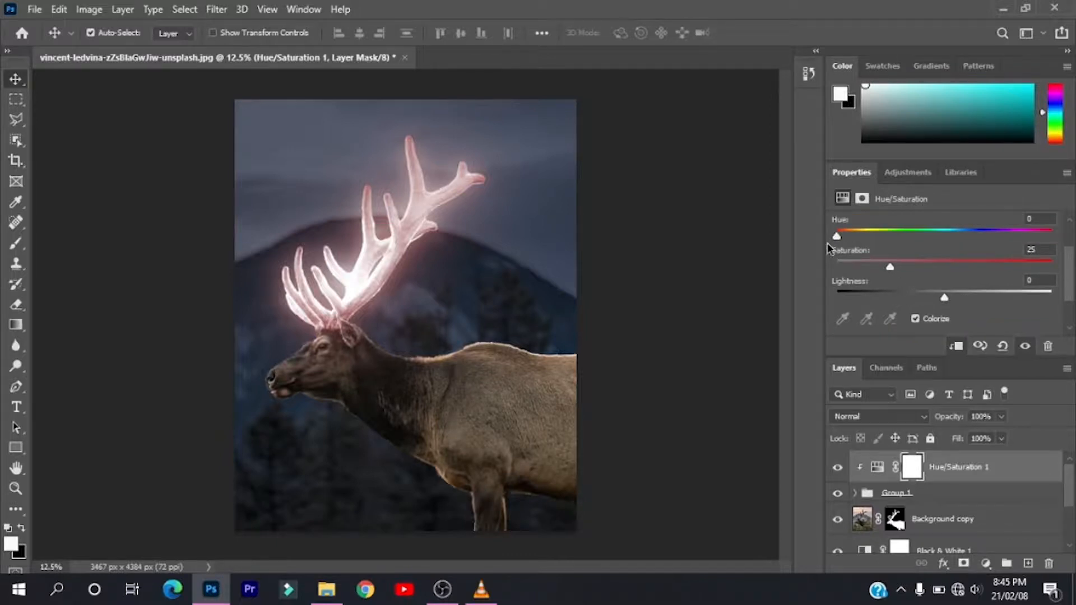
drag(837, 236, 910, 234)
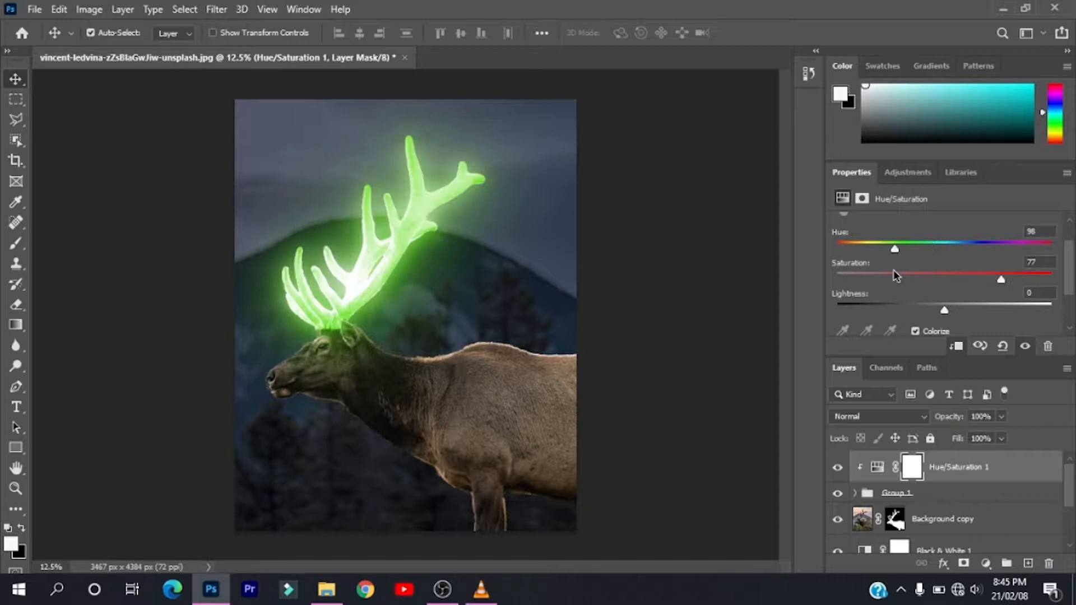
click(837, 467)
click(837, 467)
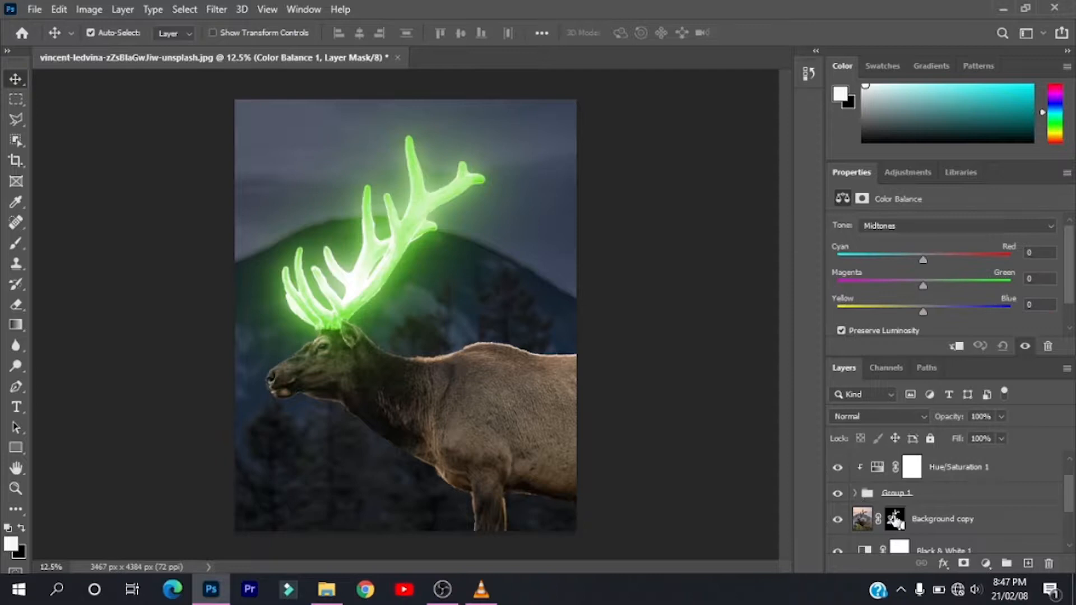
- Add a Curves adjustment layer clipped to the Background copy elk layer and bend its curve into an S shape for stronger contrast
click(895, 520)
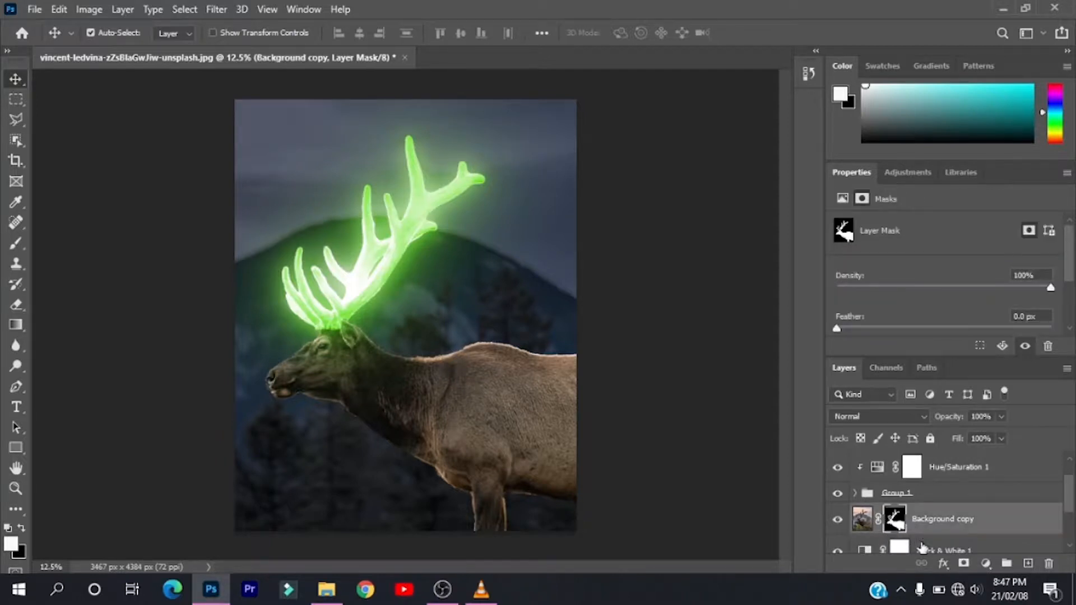
click(987, 564)
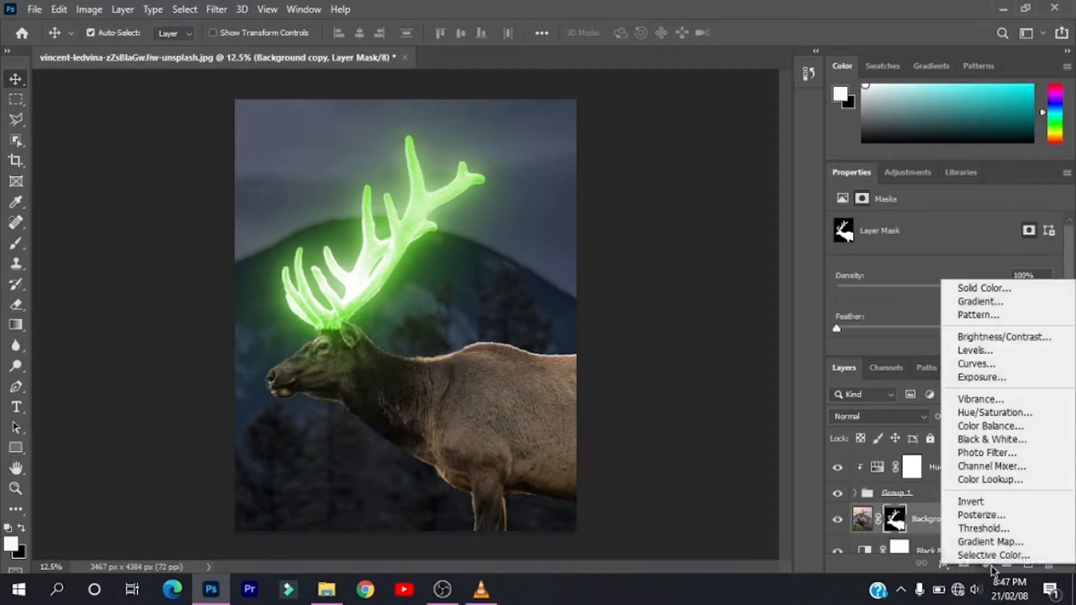
click(970, 364)
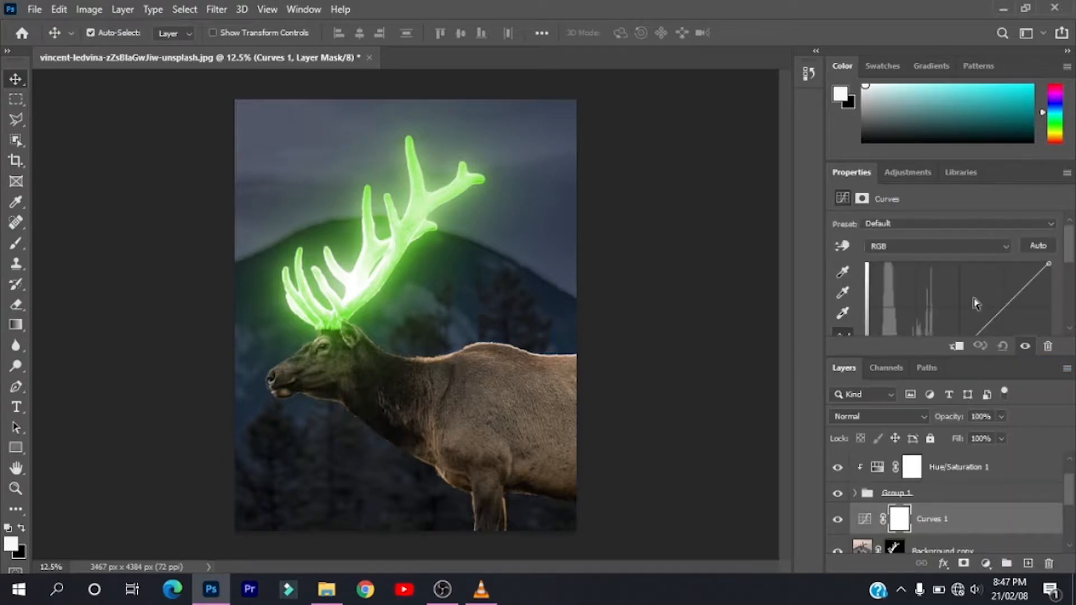
scroll(977, 303, down, 2)
mouse_move(953, 287)
mouse_down()
mouse_move(932, 277)
mouse_move(960, 293)
mouse_up()
click(941, 312)
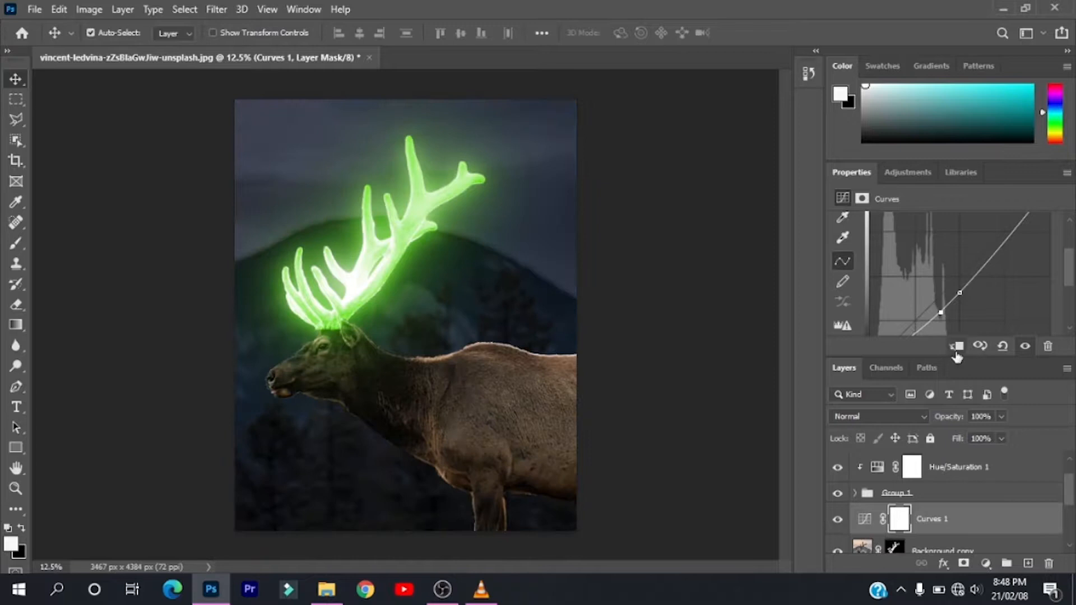
click(957, 347)
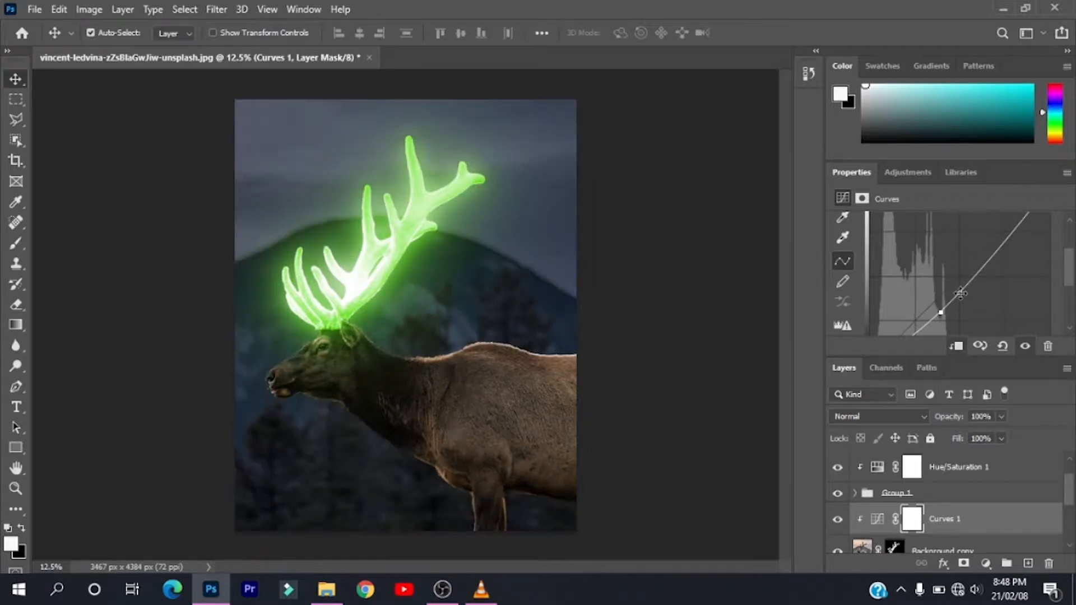
drag(961, 293, 956, 288)
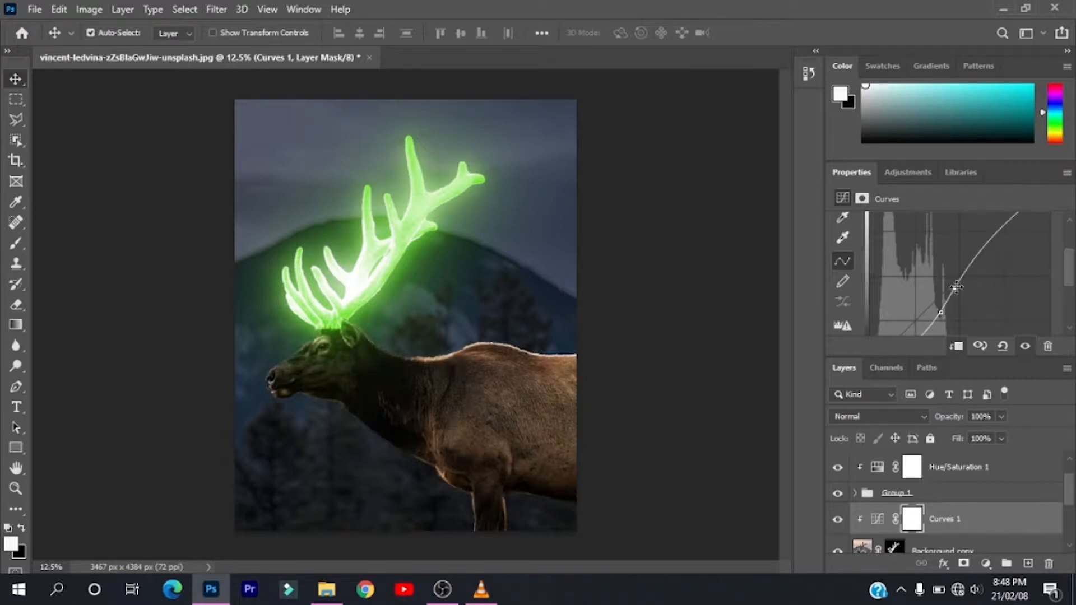
- Paint with a 511 px Soft Round brush in near-black 020808 on the Curves mask over the elk's back and lower body
click(910, 525)
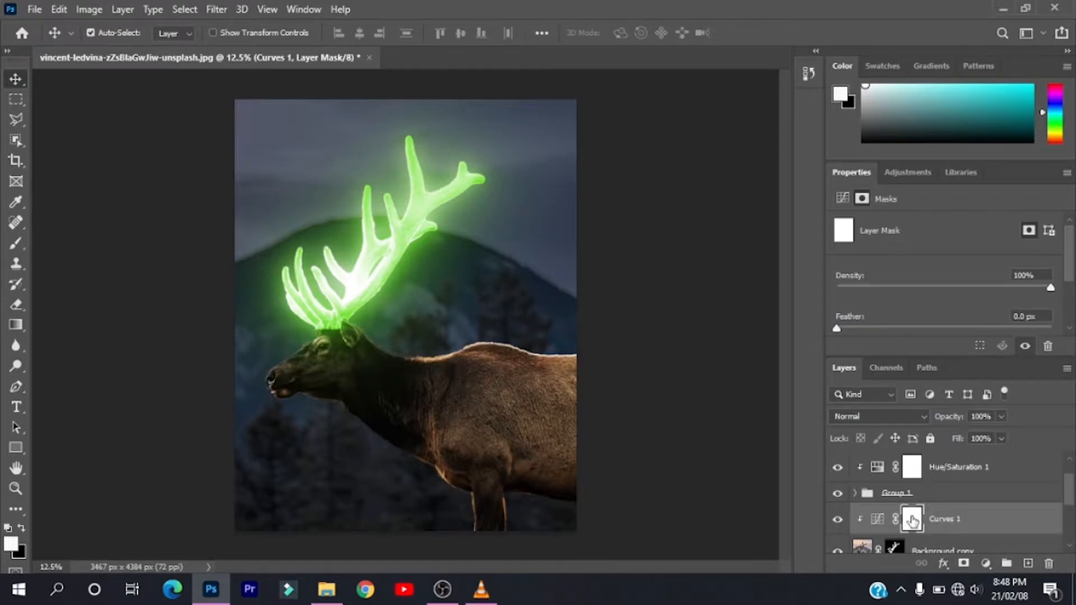
click(17, 245)
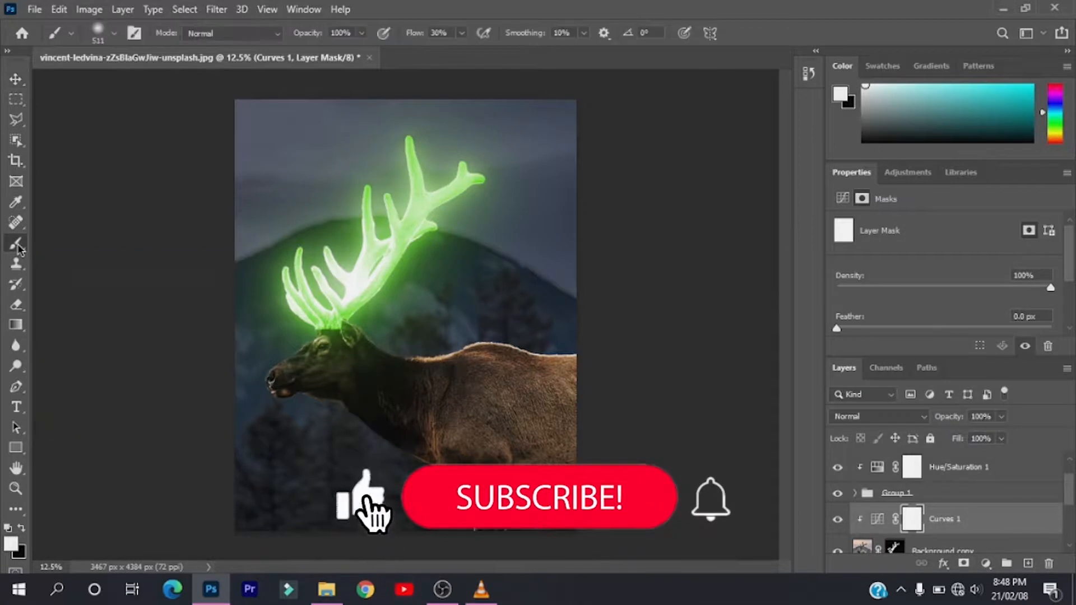
click(113, 35)
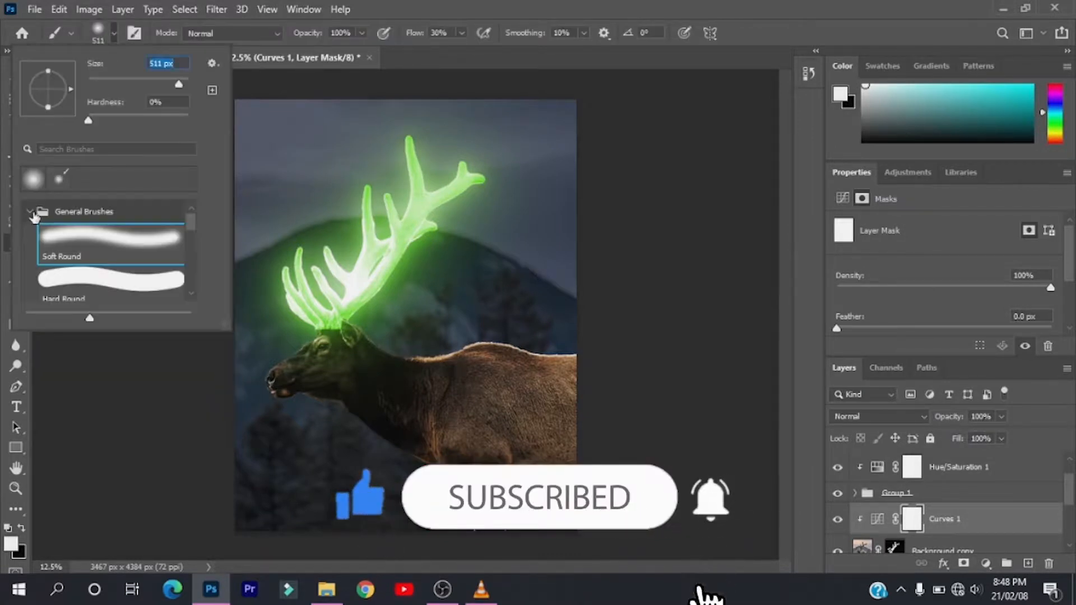
click(67, 244)
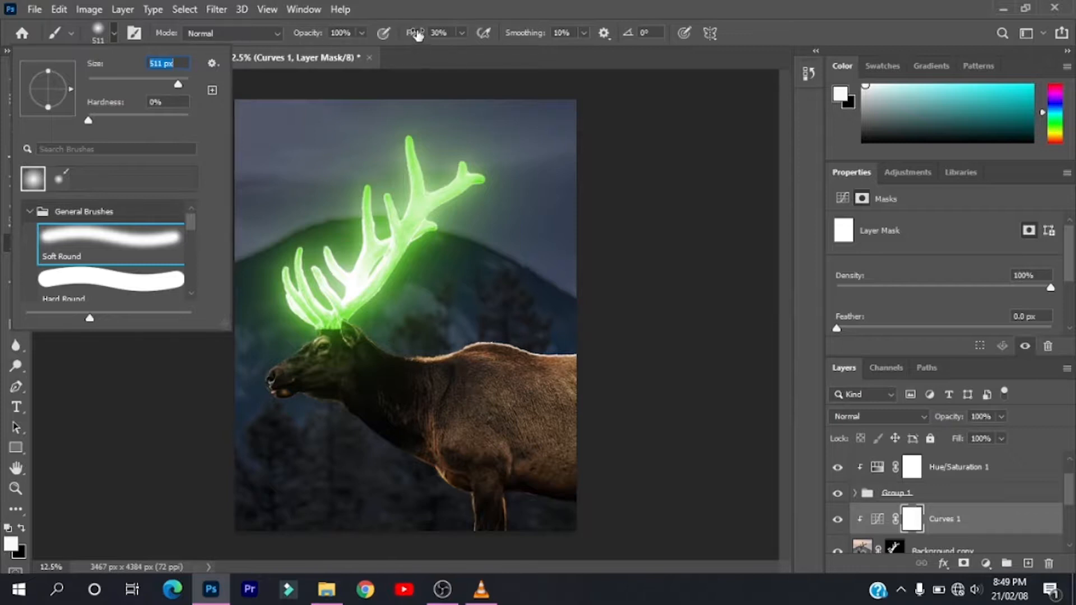
click(11, 544)
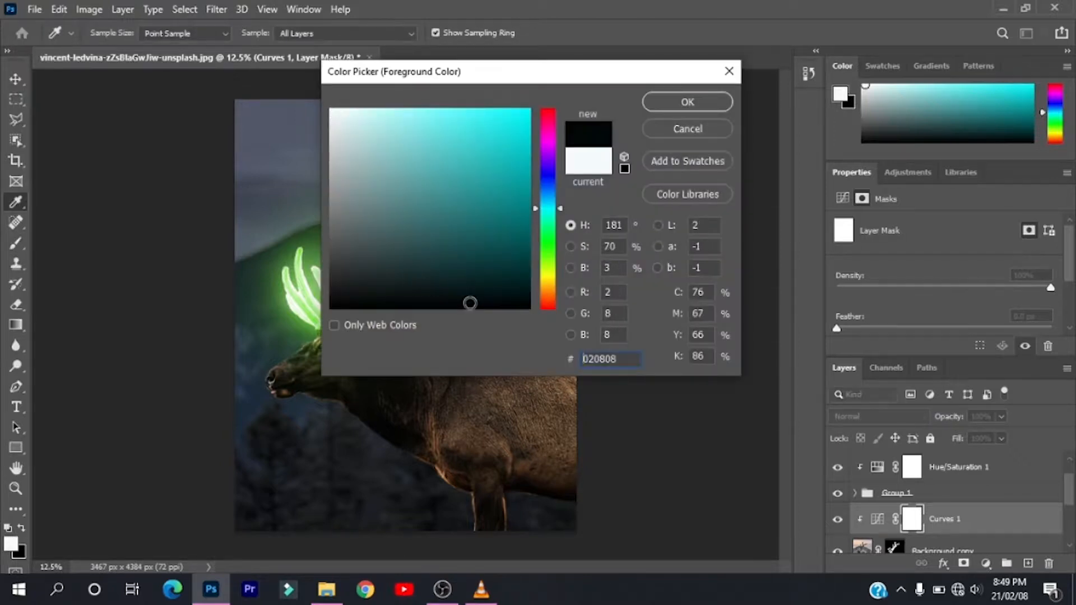
click(471, 305)
key(Return)
drag(540, 352, 559, 354)
mouse_move(519, 473)
mouse_down()
mouse_move(554, 484)
mouse_move(443, 496)
mouse_move(463, 475)
mouse_move(365, 436)
mouse_move(364, 330)
mouse_move(320, 320)
mouse_move(314, 341)
mouse_move(274, 365)
mouse_move(355, 440)
mouse_up()
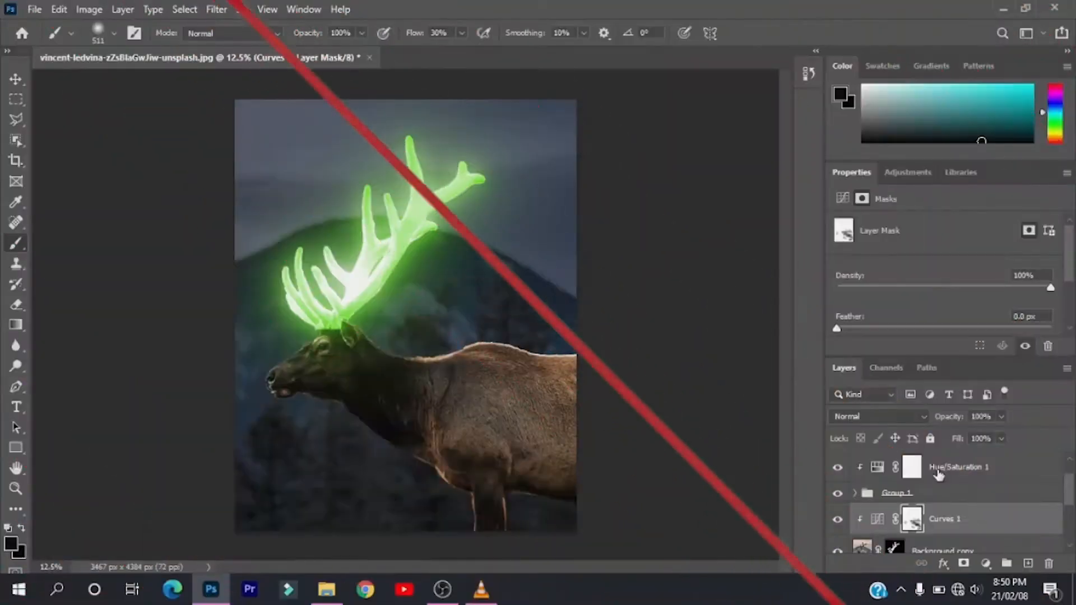
- Move the Hue/Saturation layer below Curves 1, clipped to the elk layer, and invert its mask to black
click(937, 473)
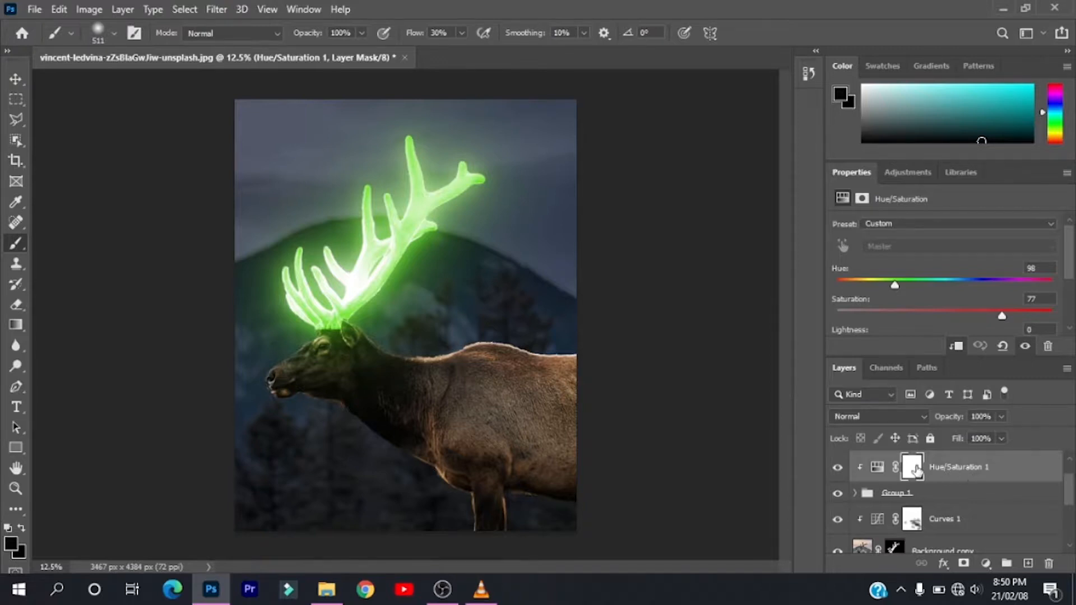
drag(946, 473, 939, 519)
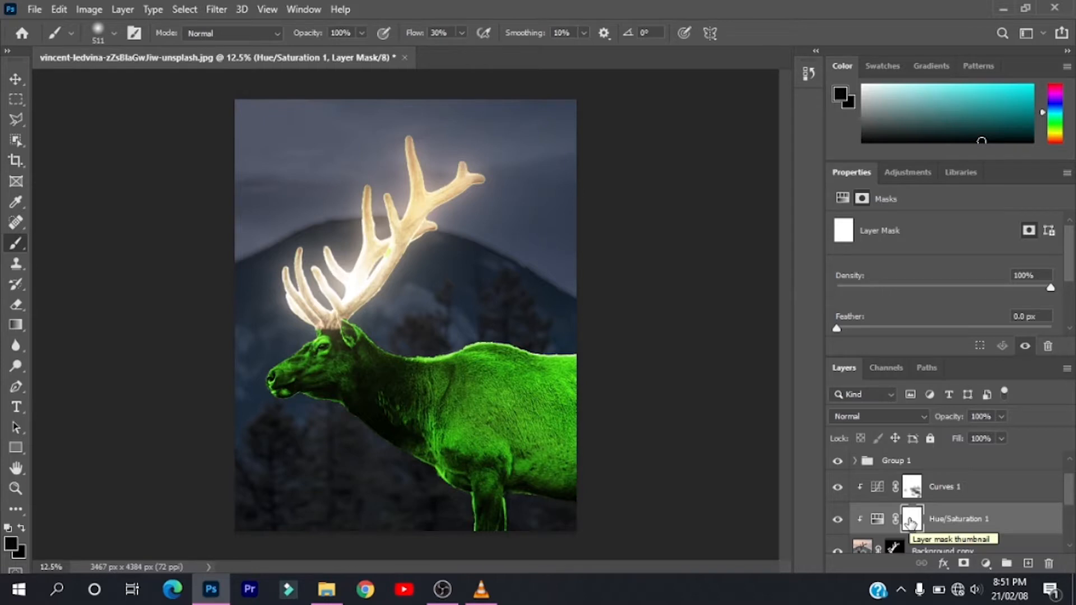
key(ctrl+i)
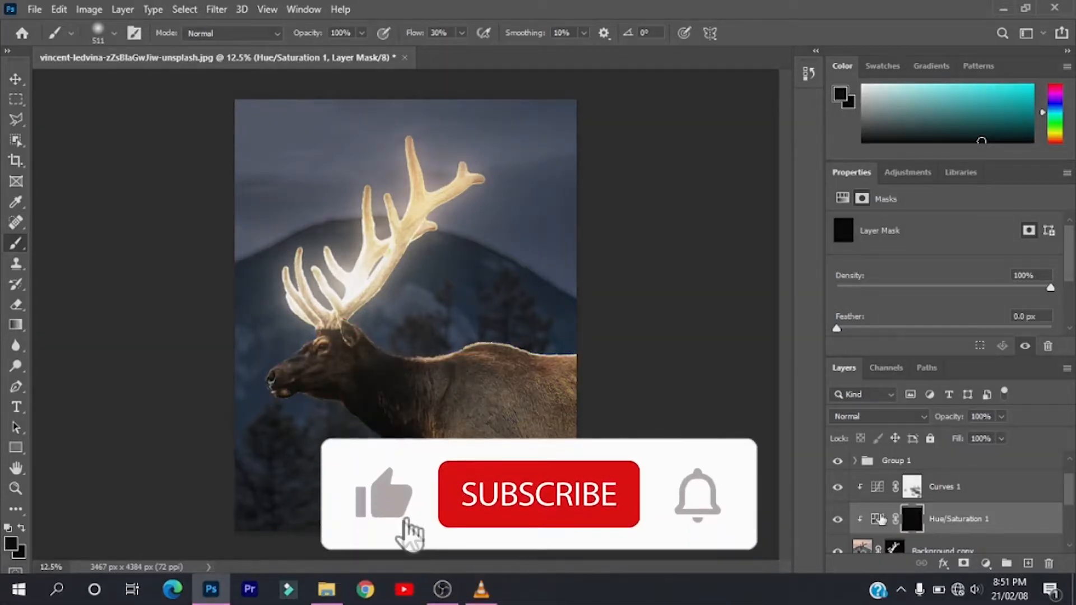
click(876, 519)
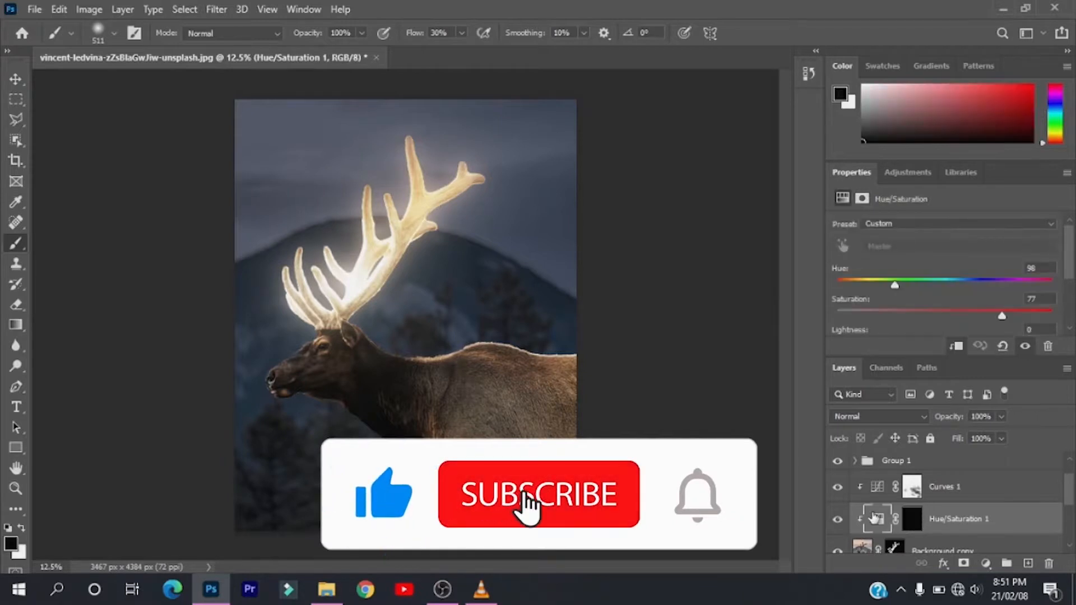
click(957, 348)
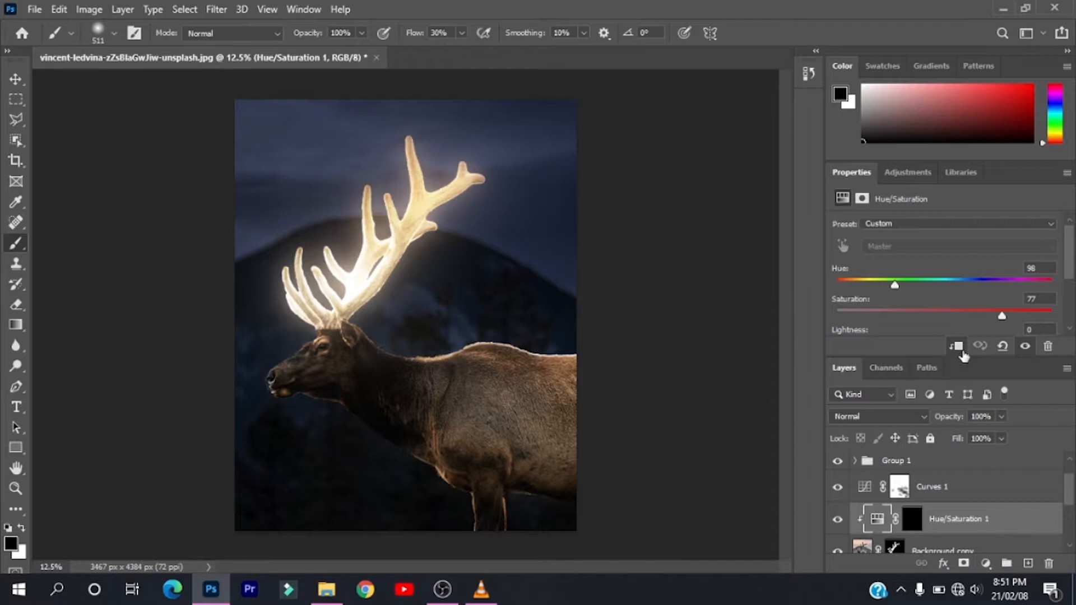
- Paint with near-white f2fdfd on the Hue/Saturation mask along the elk's back, neck and head to bring in green light
click(914, 520)
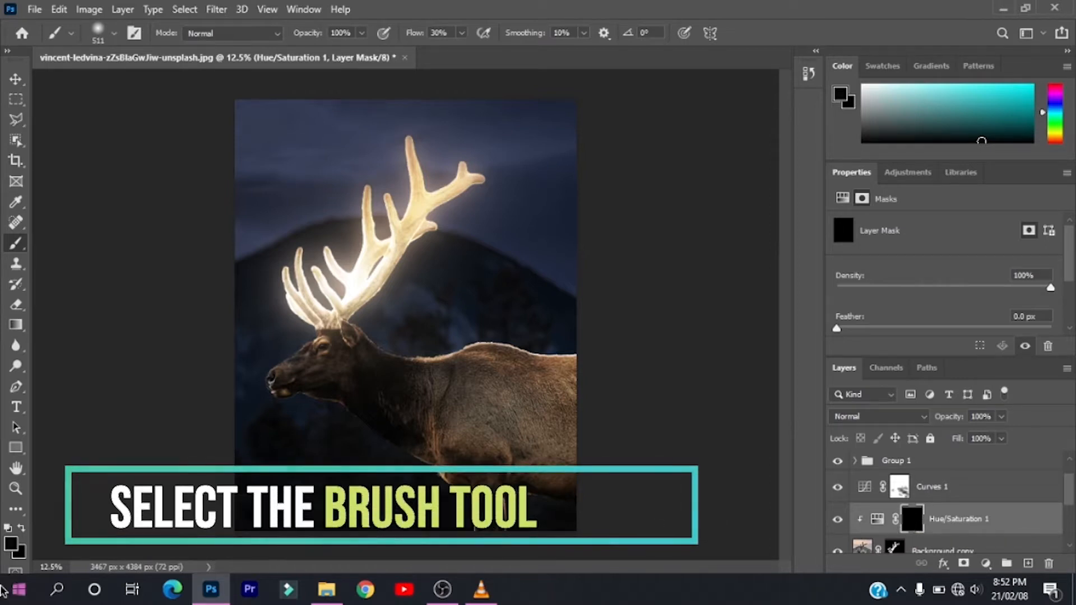
click(10, 543)
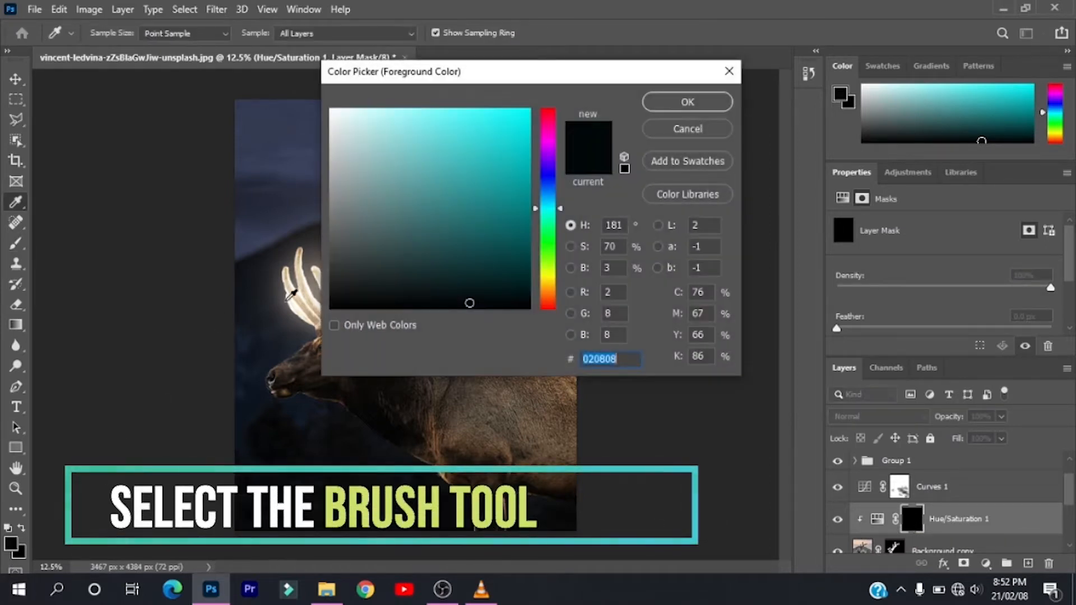
click(338, 110)
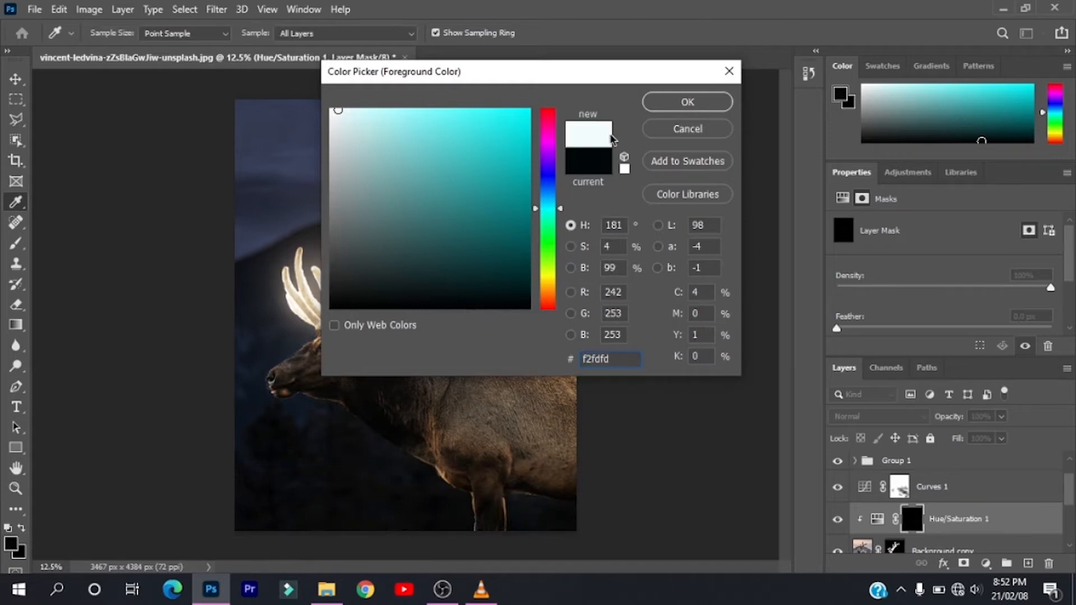
click(687, 102)
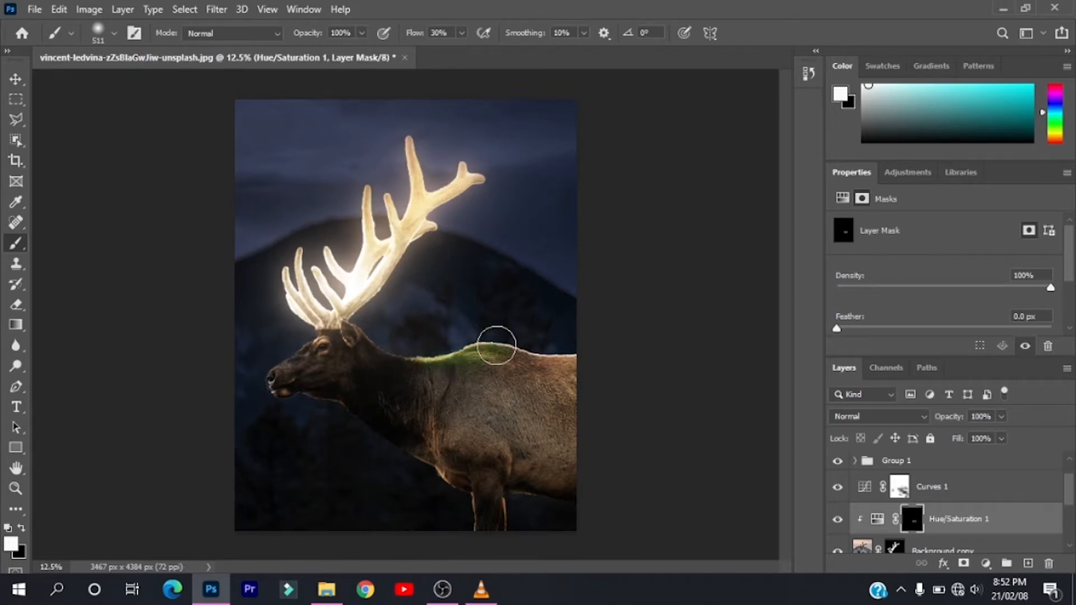
drag(541, 351, 572, 363)
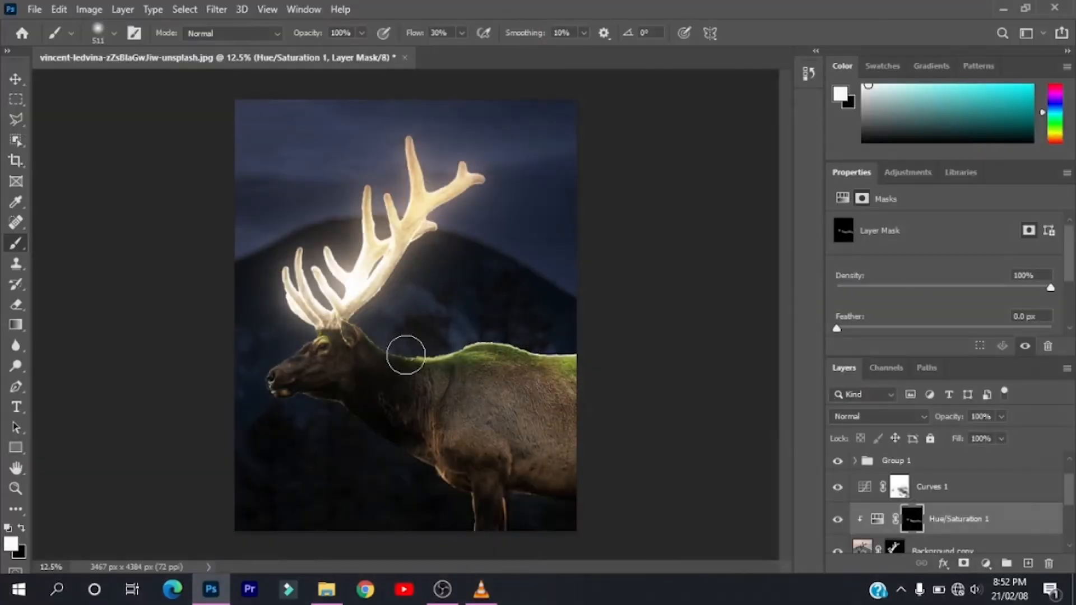
drag(440, 67, 932, 18)
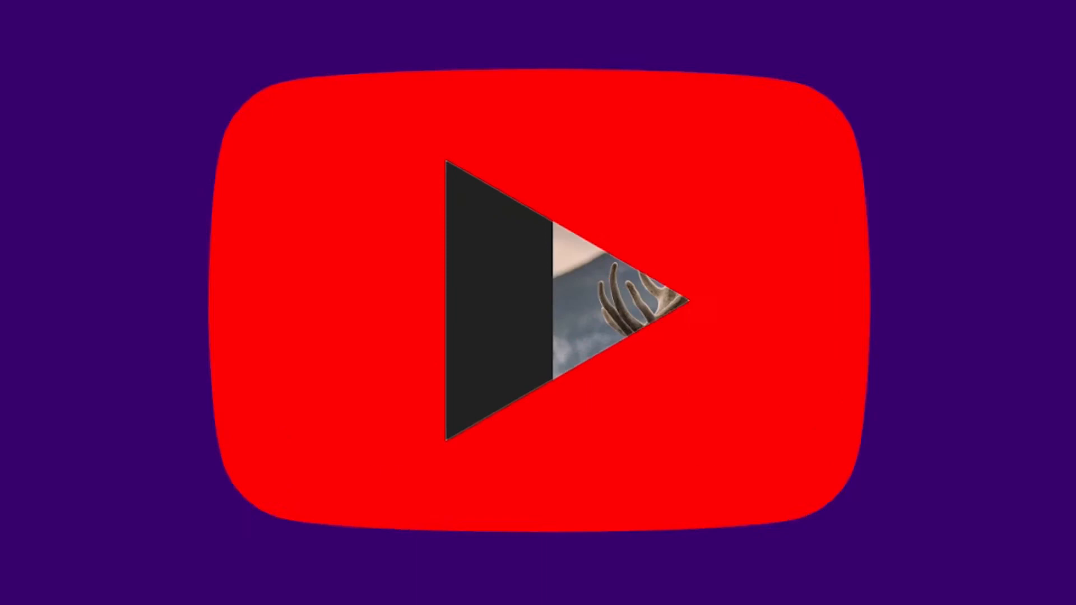